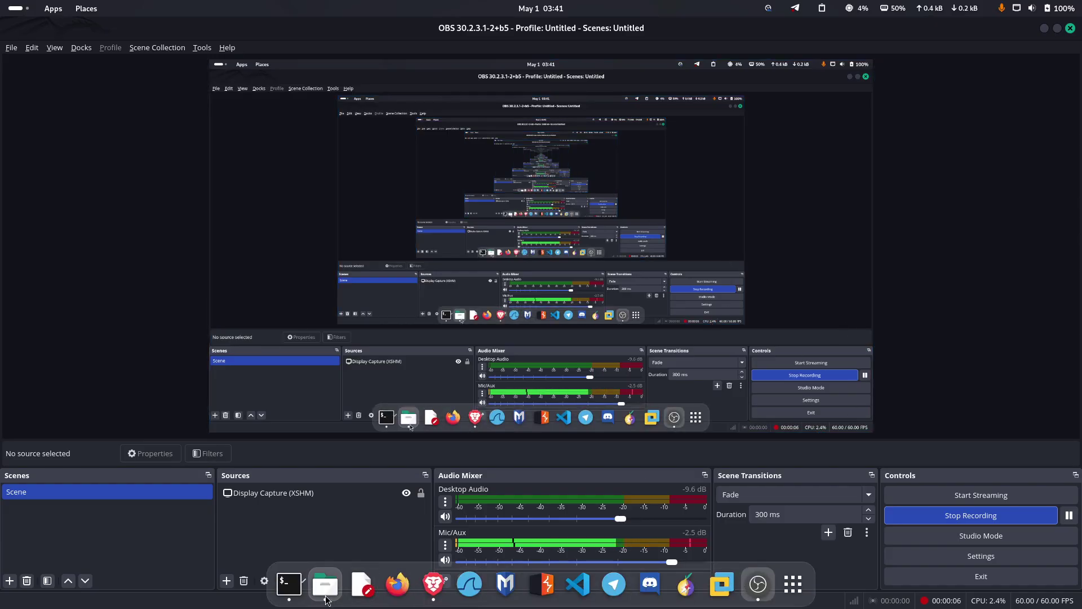
# - Show the audio folder in Files and rubber-band select, then deselect, the four audio files
pyautogui.click(325, 584)
pyautogui.moveTo(464, 289); pyautogui.dragTo(685, 240)
pyautogui.click(515, 378)
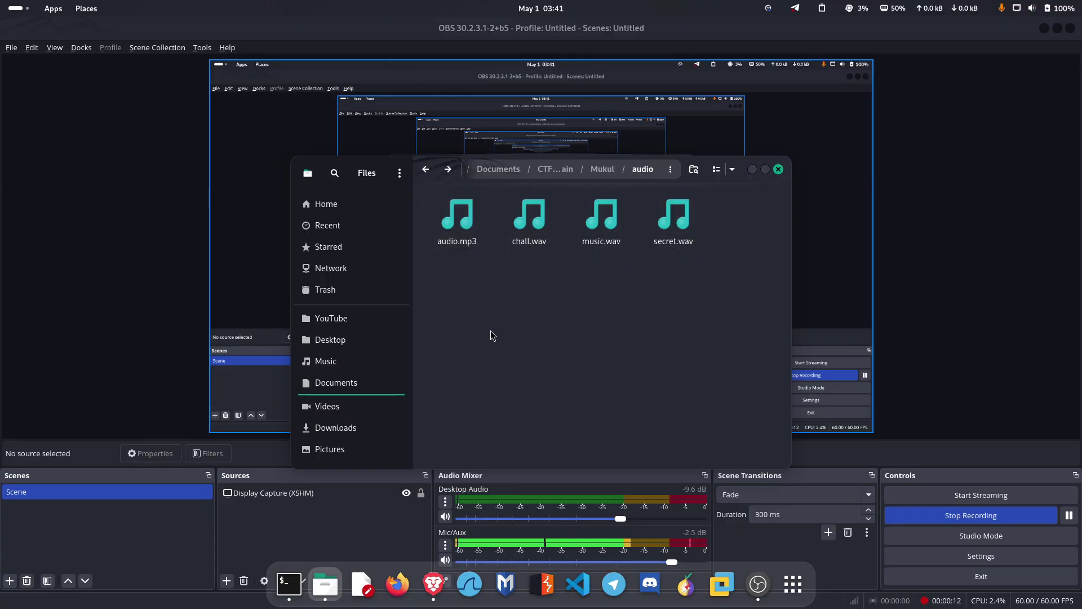
pyautogui.moveTo(470, 344); pyautogui.dragTo(739, 240)
pyautogui.click(684, 280)
pyautogui.moveTo(704, 321); pyautogui.dragTo(586, 244)
pyautogui.click(652, 285)
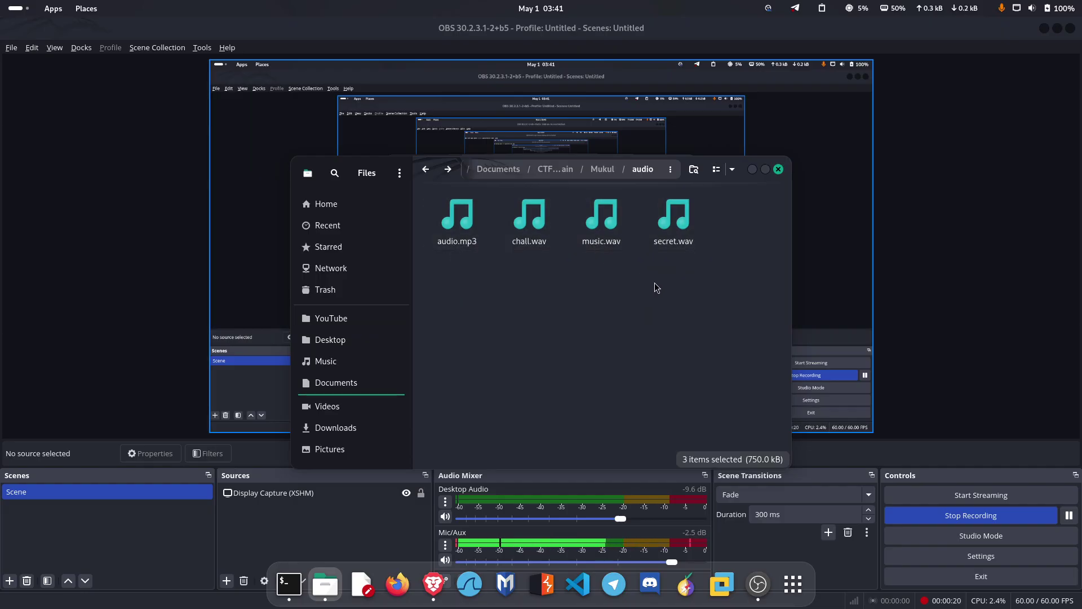
pyautogui.moveTo(694, 295); pyautogui.dragTo(721, 220)
pyautogui.click(725, 286)
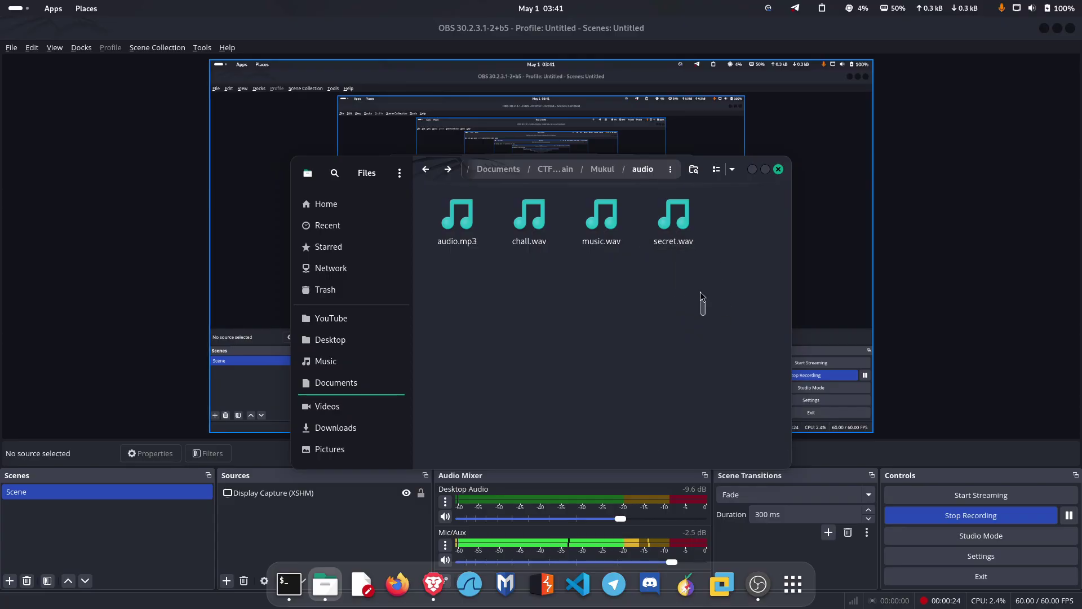
pyautogui.moveTo(700, 296); pyautogui.dragTo(426, 193)
pyautogui.click(495, 266)
# - Check the formats of audio.mp3, chall.wav, music.wav and secret.wav with the file command
pyautogui.click(290, 583)
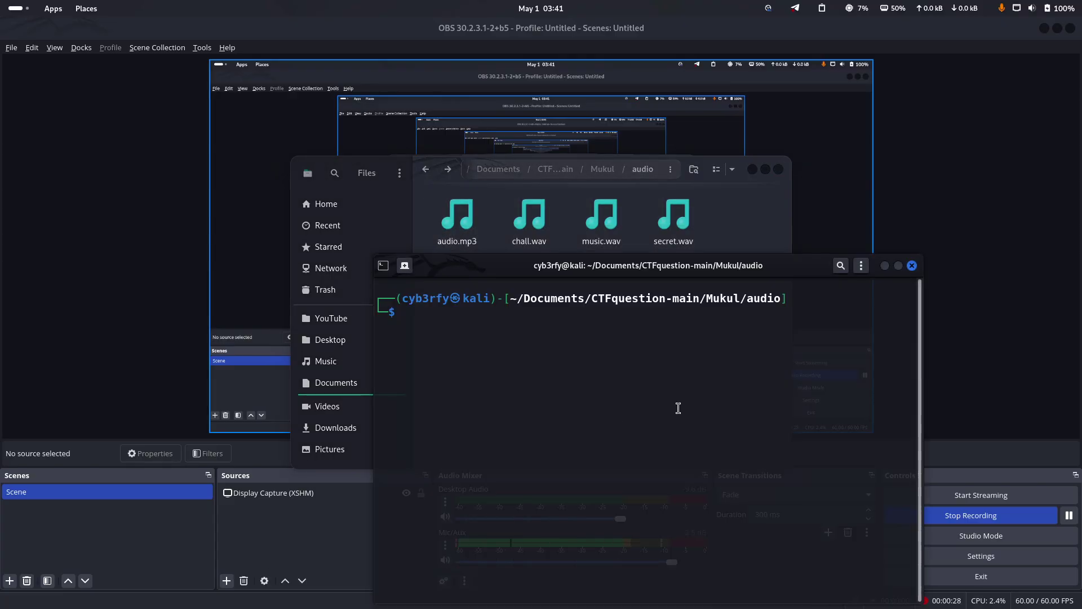
pyautogui.write('file audio.mp3')
pyautogui.press('Return')
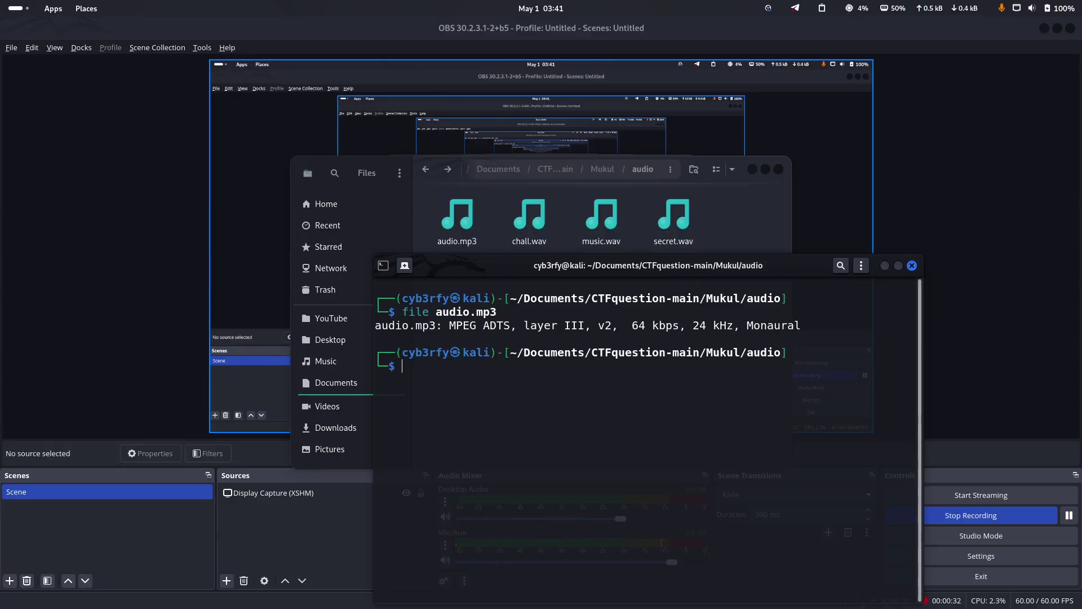
pyautogui.write('fi')
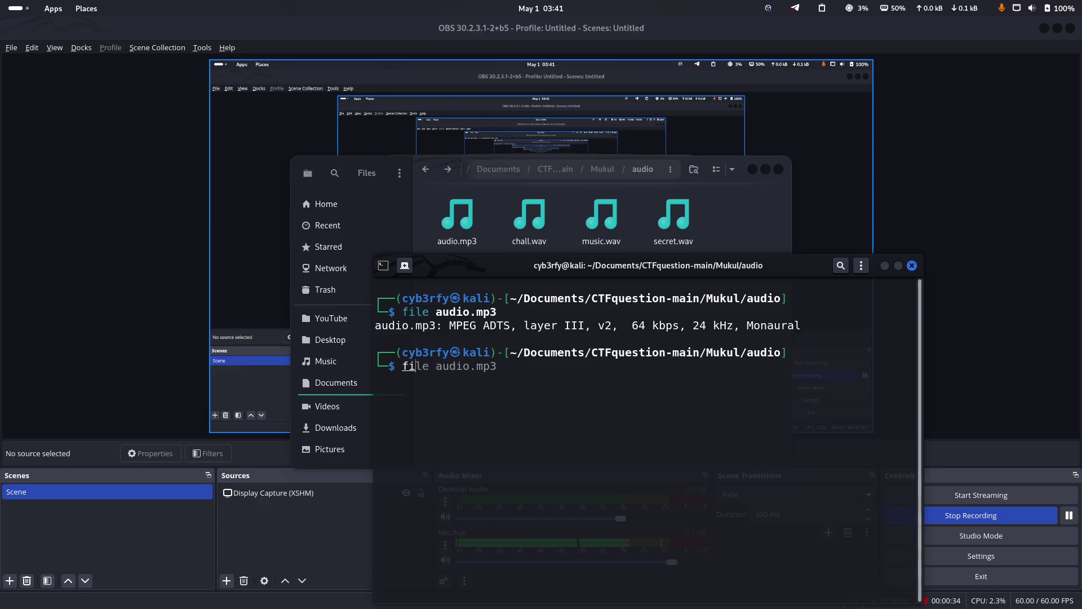
pyautogui.write('le chall.wav')
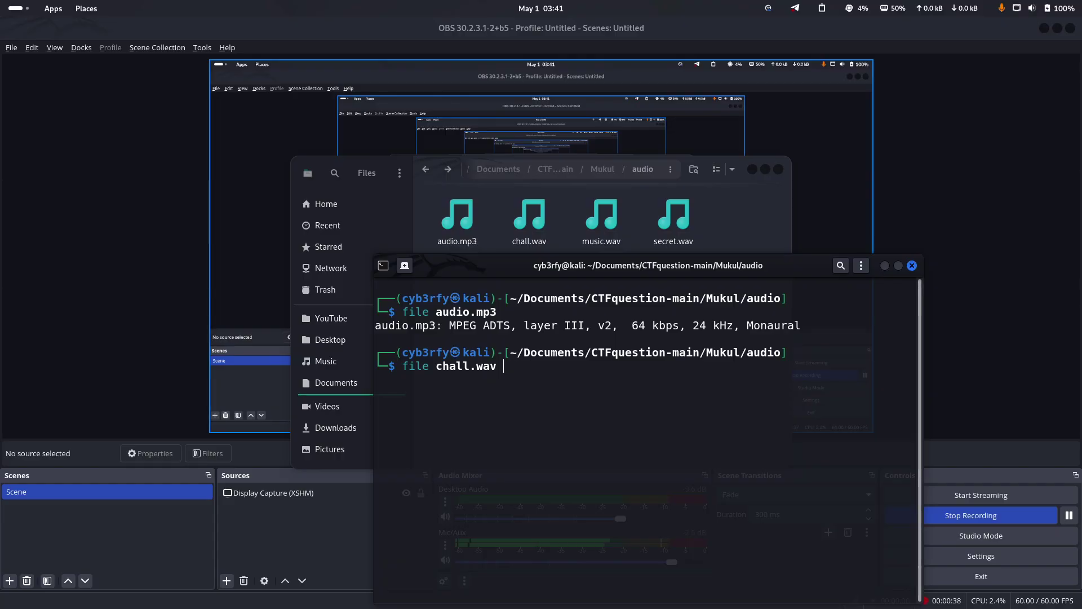
pyautogui.press('Return')
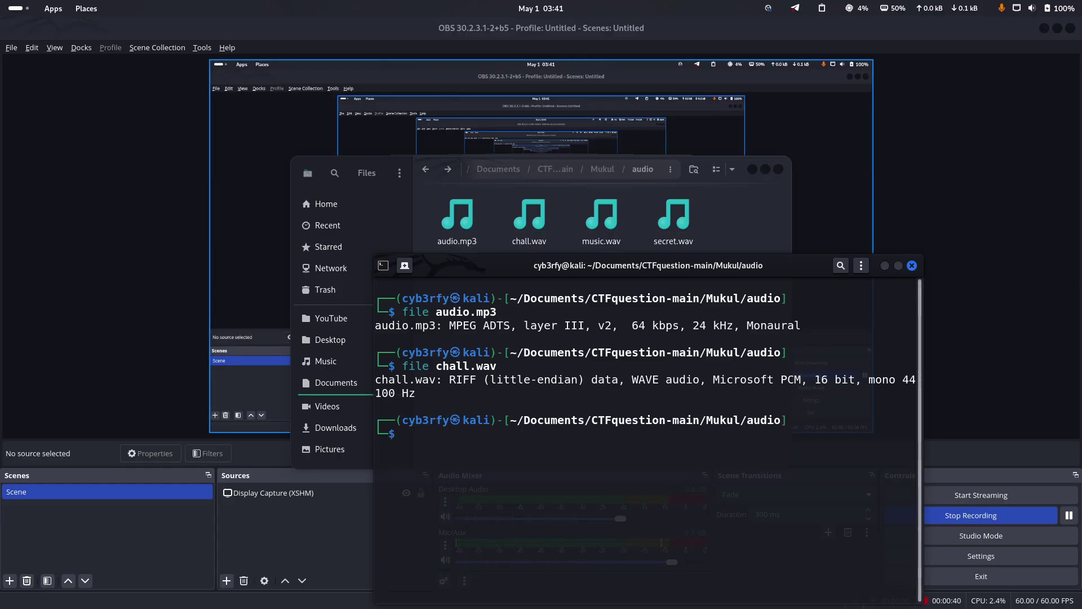
pyautogui.write('file music')
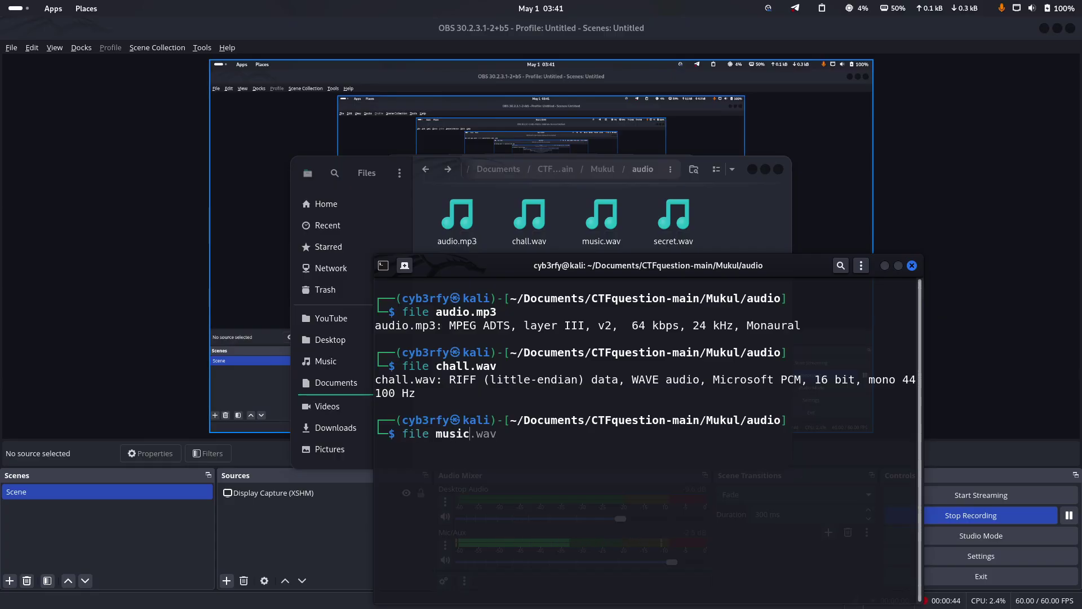
pyautogui.write('.wav')
pyautogui.press('Return')
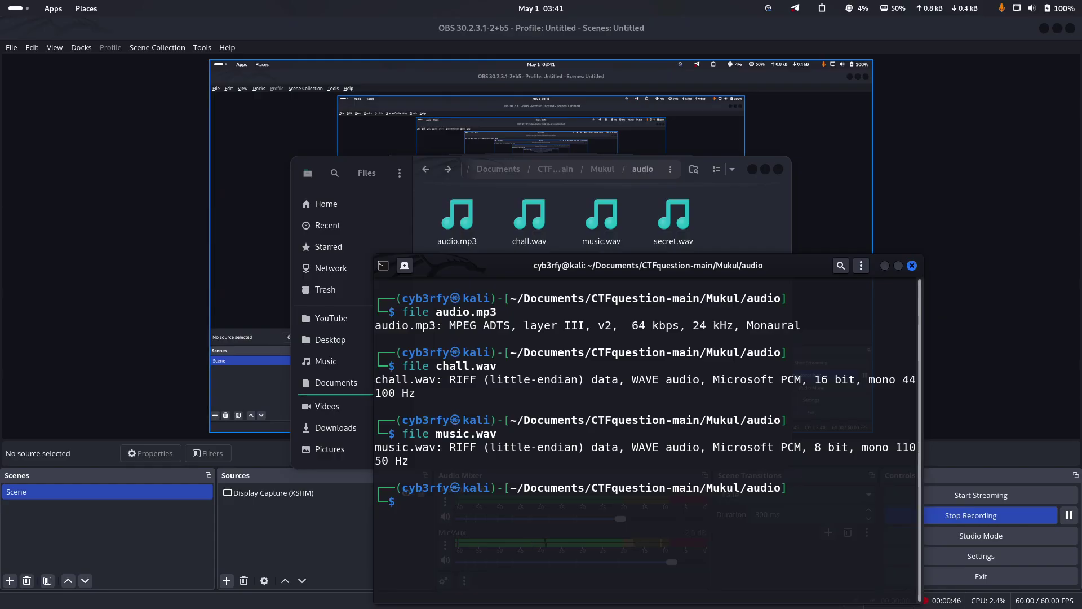
pyautogui.write('file secret.wav')
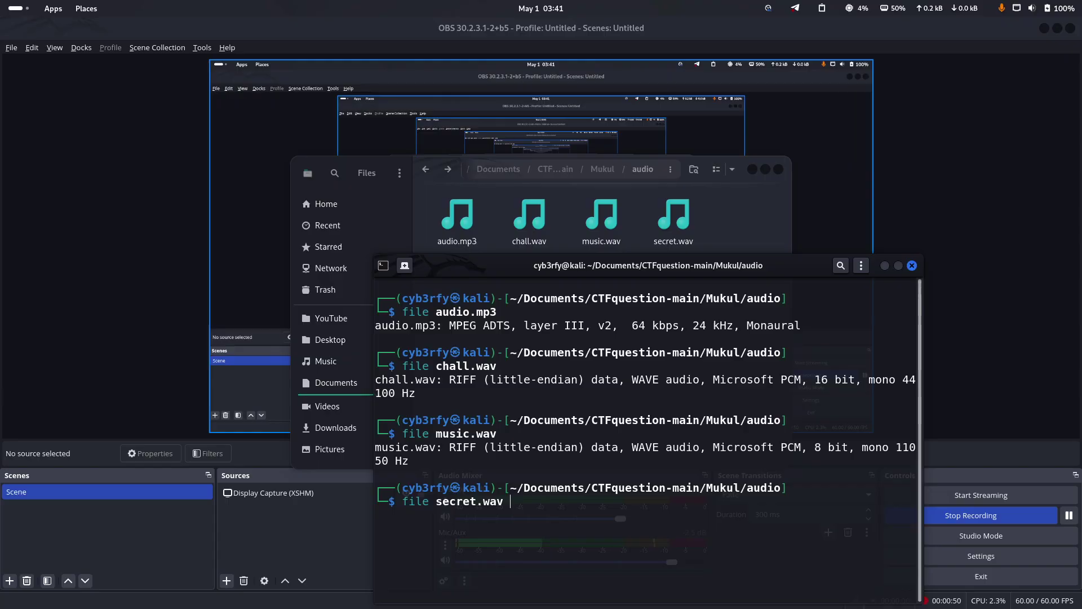
pyautogui.press('Return')
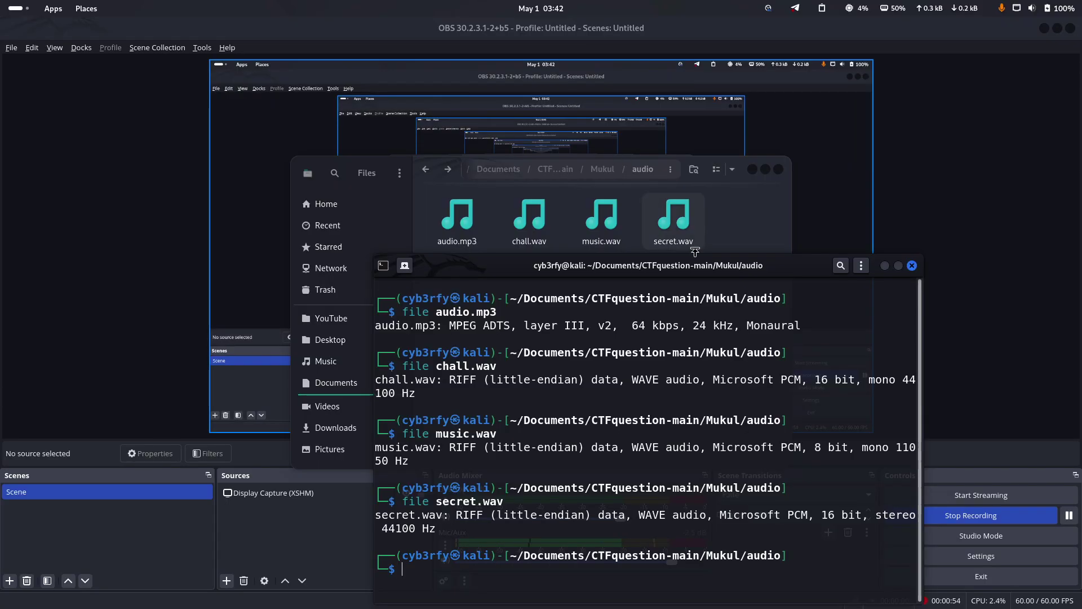
# - Move the terminal window up and left, then clear its output
pyautogui.moveTo(691, 268); pyautogui.dragTo(505, 141)
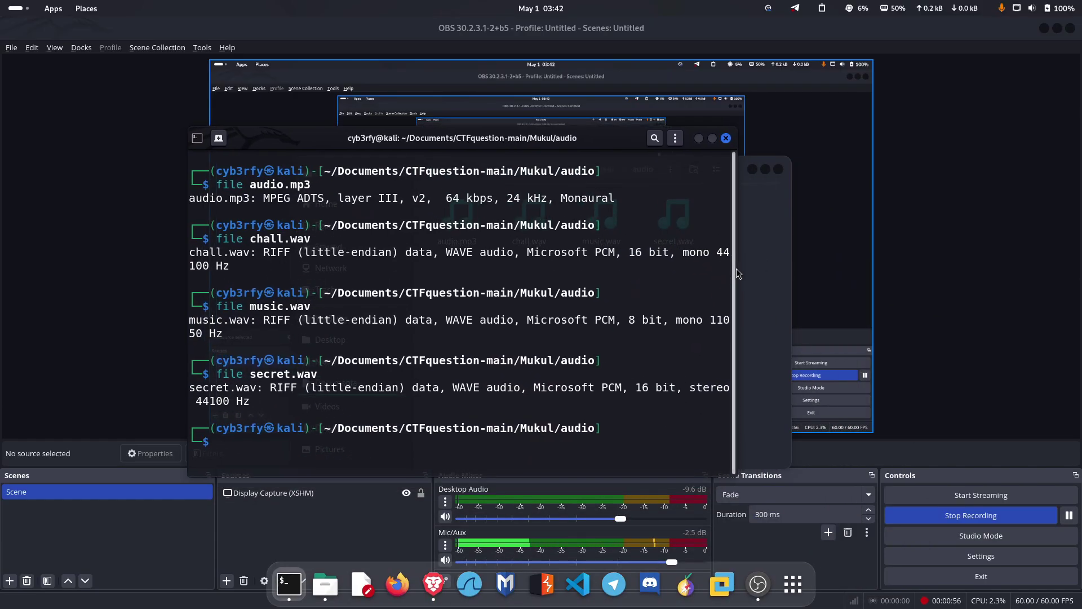
pyautogui.write('c')
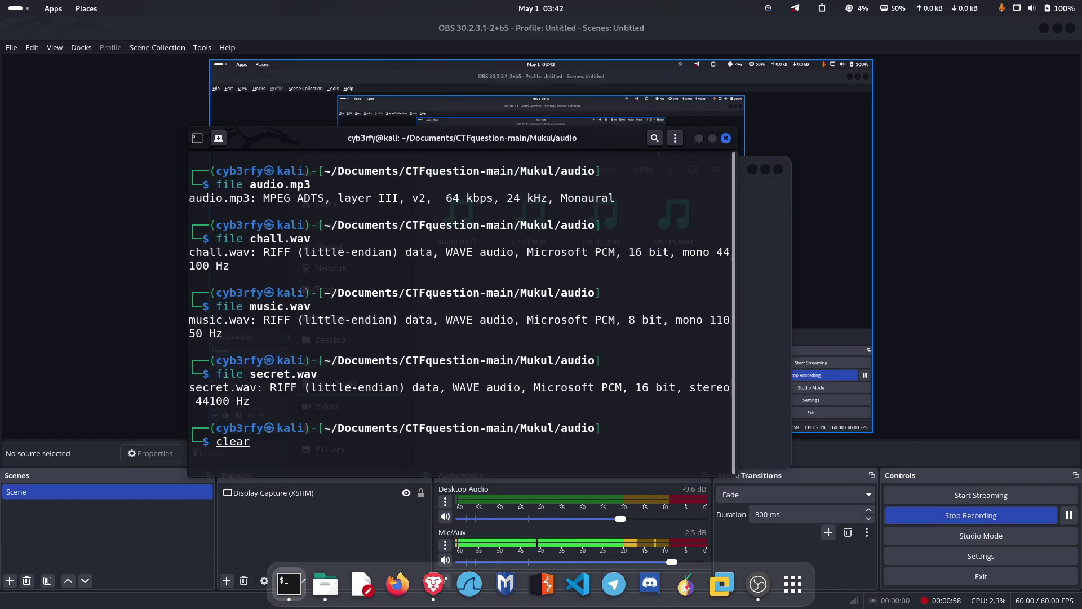
pyautogui.write('lear')
pyautogui.press('Return')
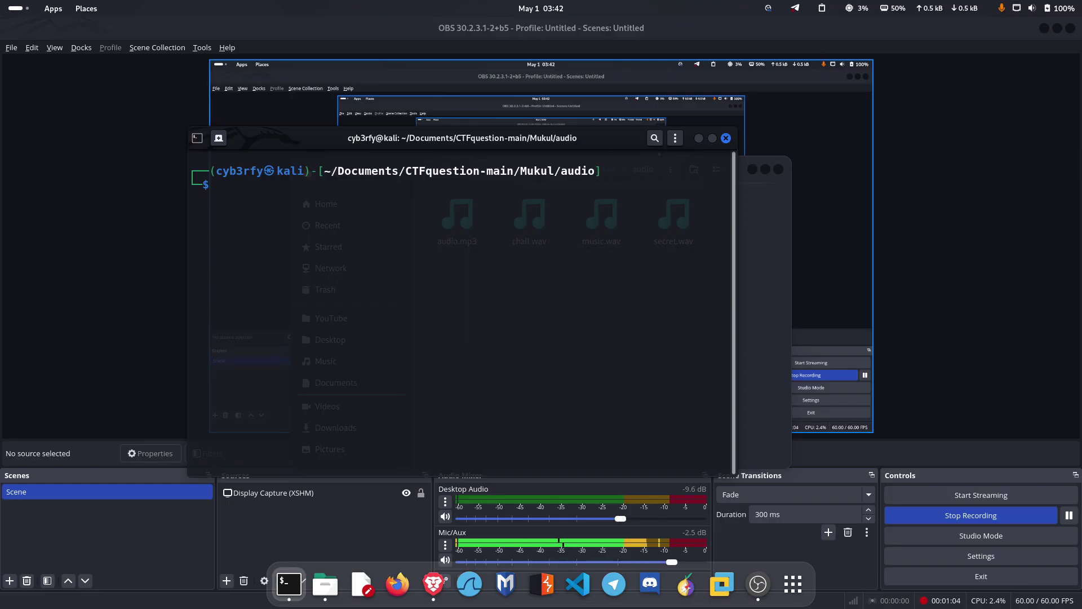
# - Launch Audacity and minimize it, then open a second terminal tab and move it aside
pyautogui.write('audacity')
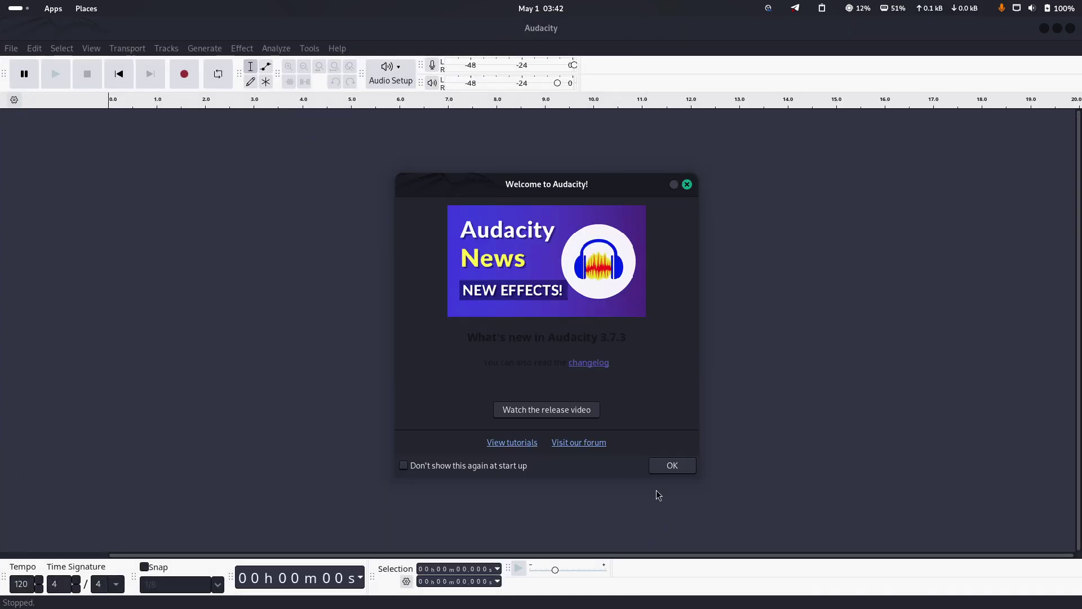
pyautogui.click(672, 465)
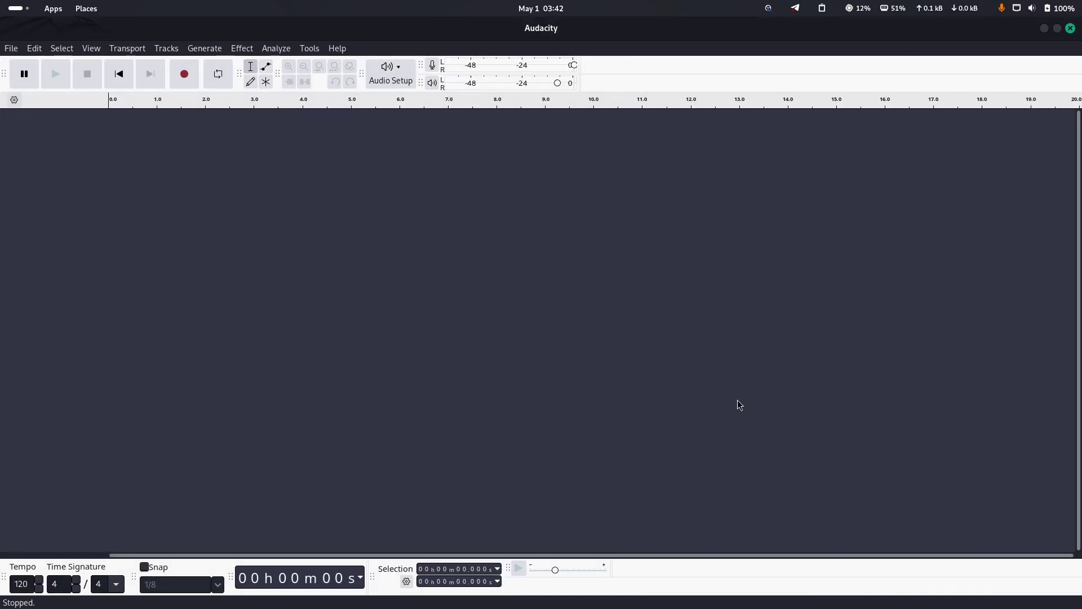
pyautogui.click(1045, 29)
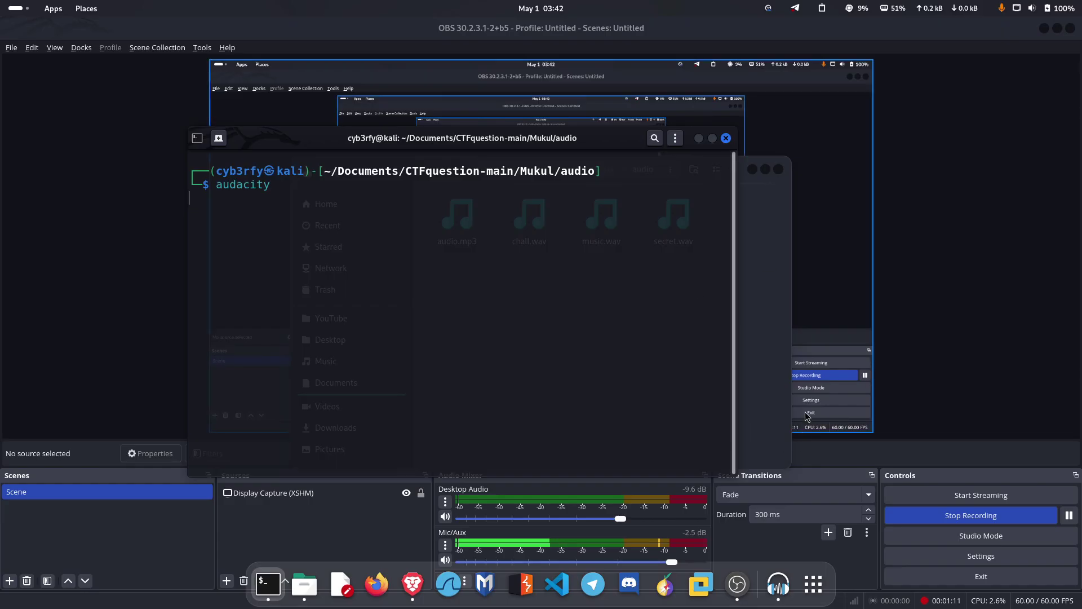
pyautogui.click(219, 138)
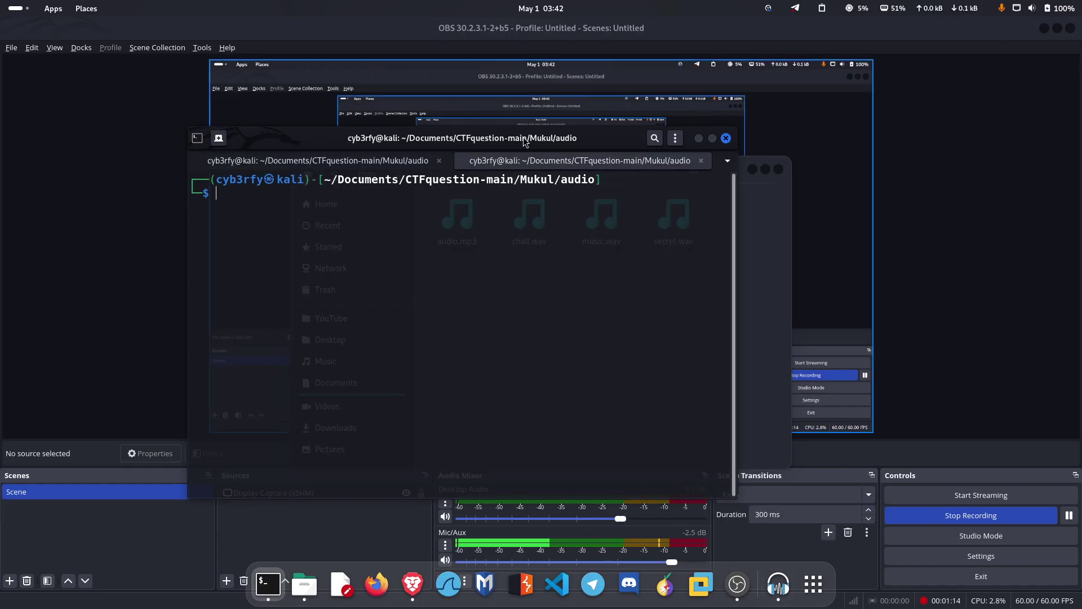
pyautogui.moveTo(459, 139); pyautogui.dragTo(646, 327)
# - Listen to audio.mp3 in VLC, then minimize the player
pyautogui.click(625, 291)
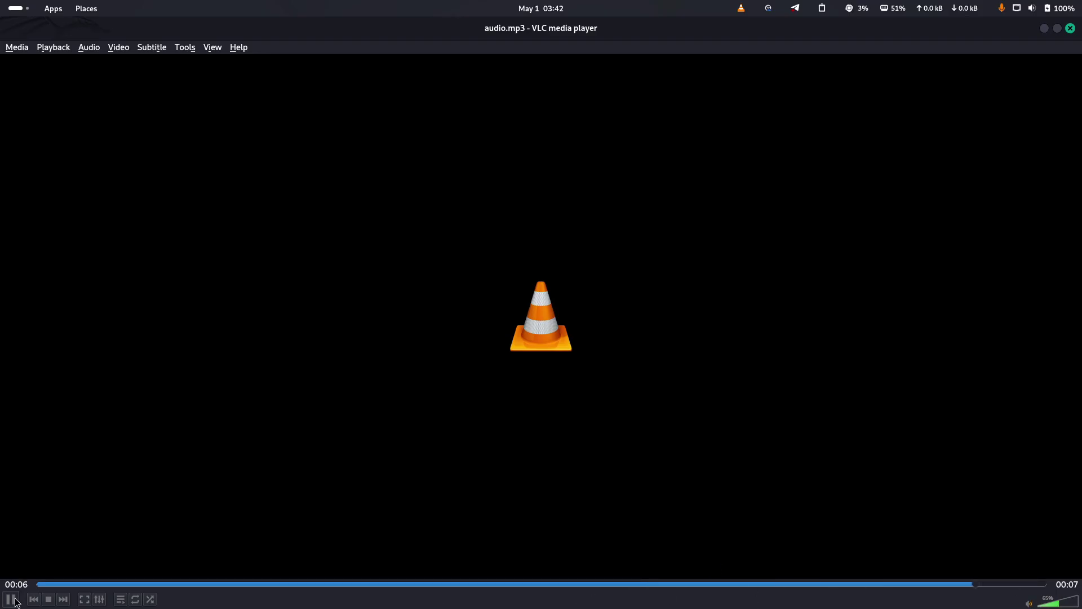
pyautogui.click(1044, 29)
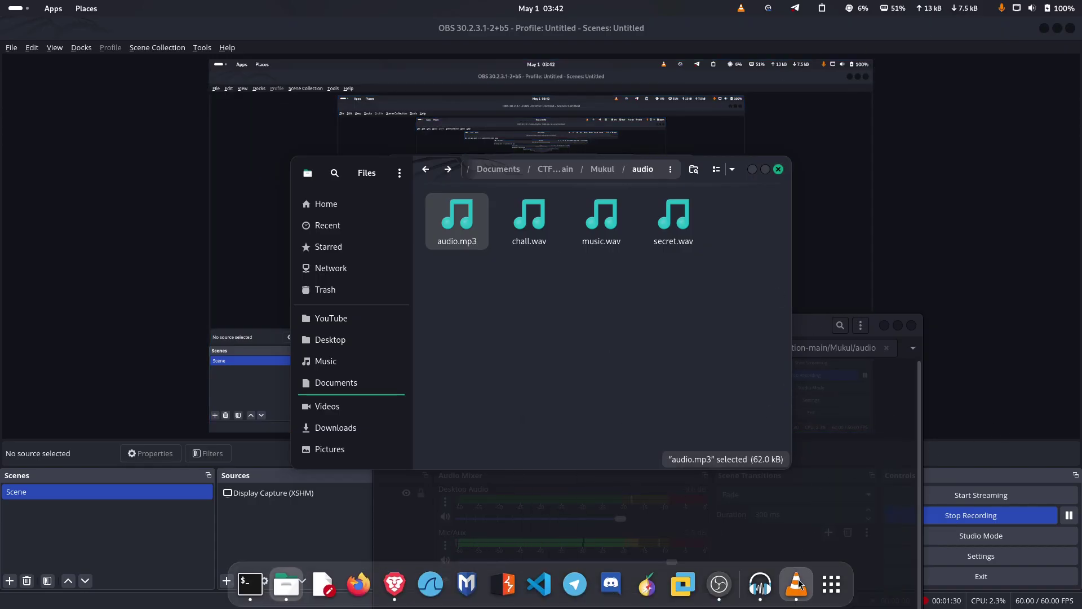
# - Open audio.mp3 from Documents > CTFquestion-main > Mukul > audio in Audacity
pyautogui.click(760, 583)
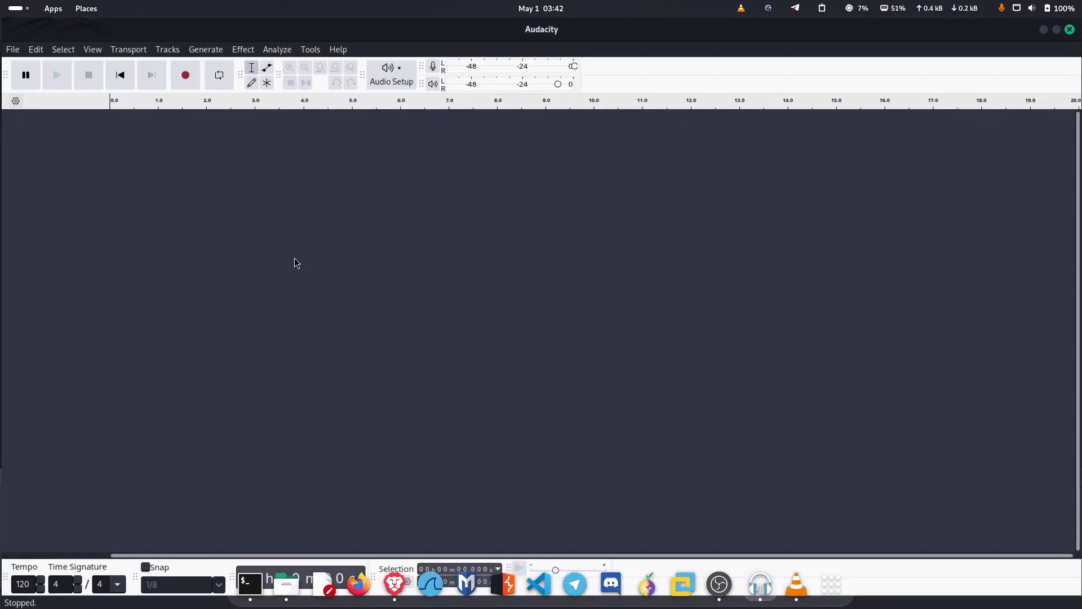
pyautogui.click(12, 49)
pyautogui.click(22, 76)
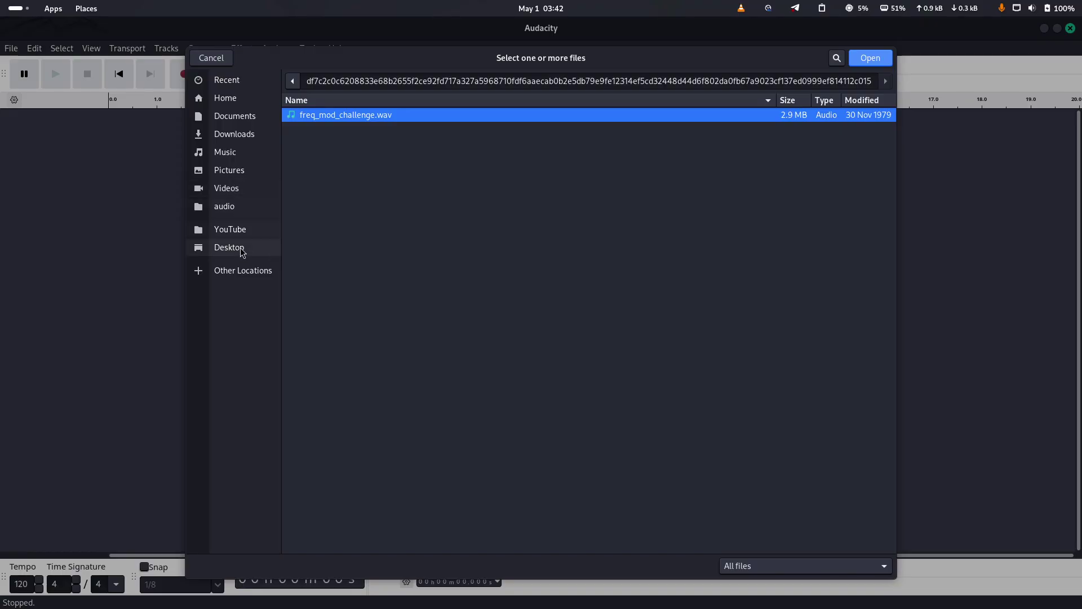
pyautogui.click(242, 123)
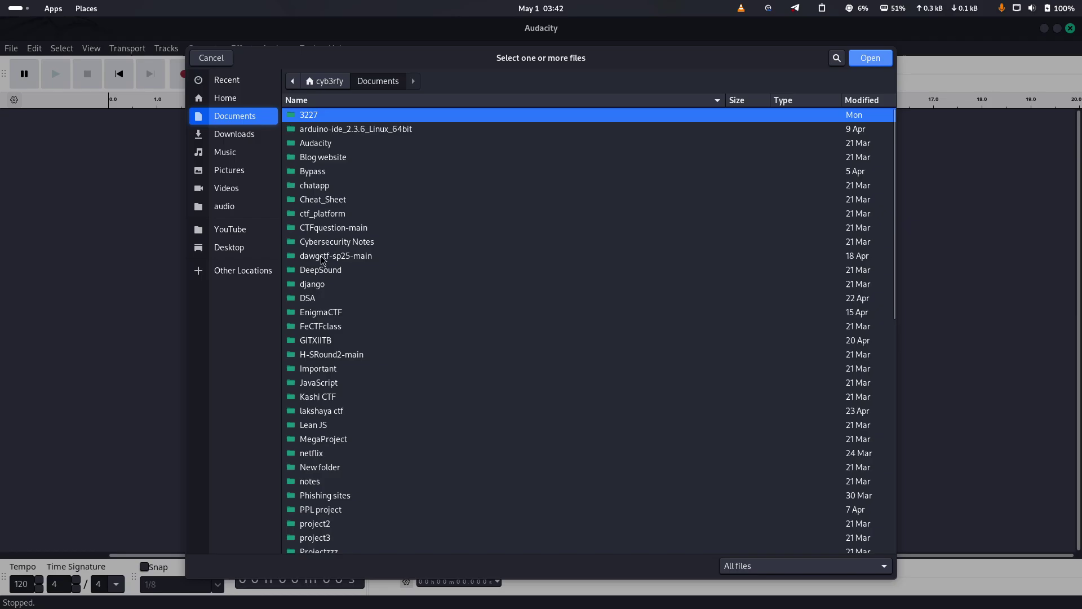
pyautogui.doubleClick(325, 229)
pyautogui.click(346, 103)
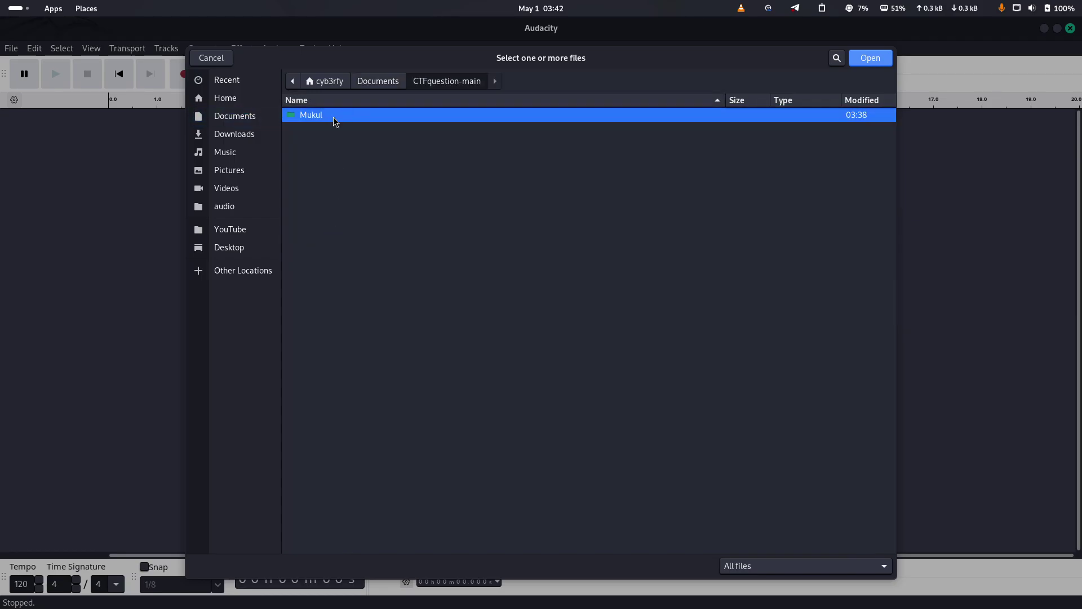
pyautogui.doubleClick(336, 116)
pyautogui.doubleClick(313, 370)
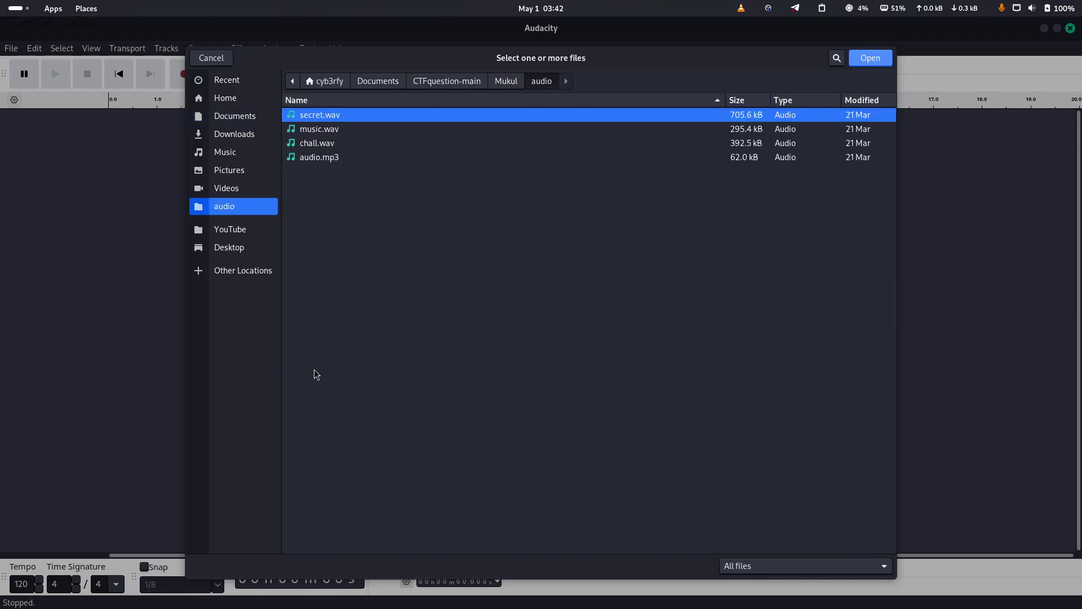
pyautogui.doubleClick(331, 158)
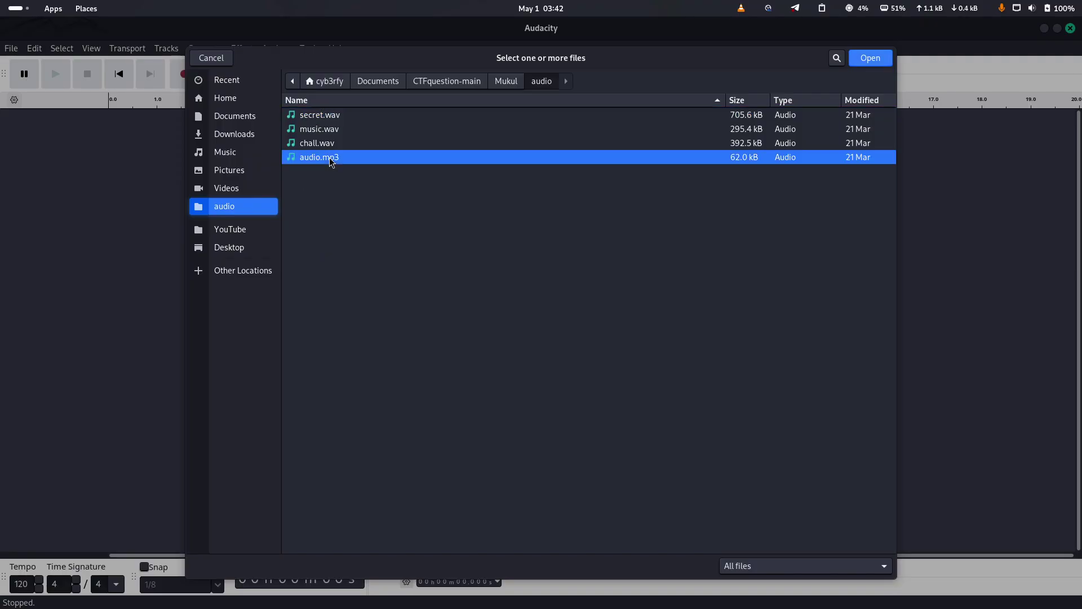
pyautogui.click(63, 83)
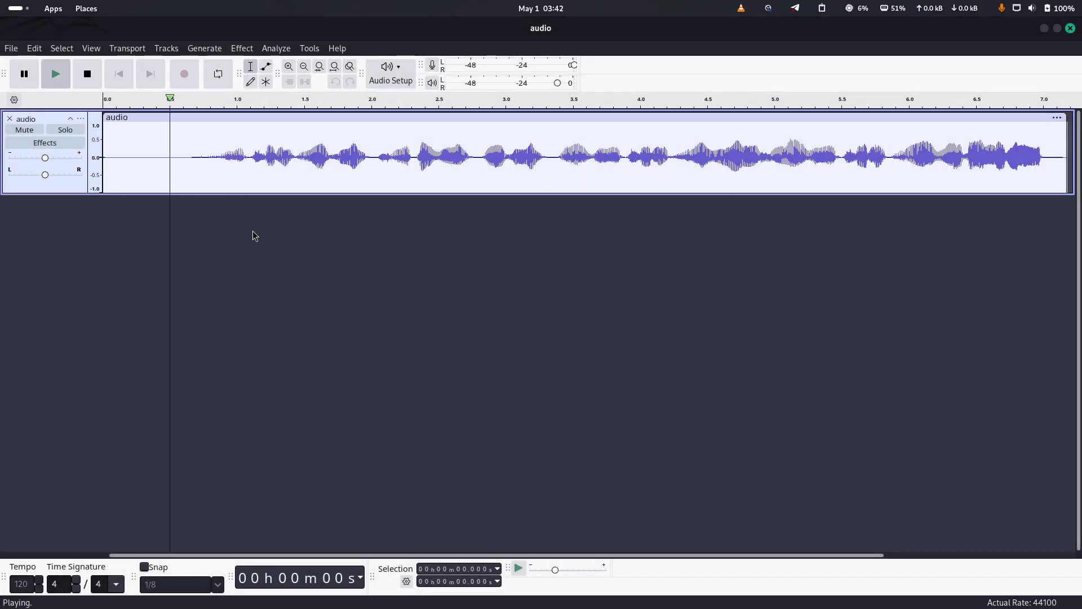
pyautogui.click(90, 82)
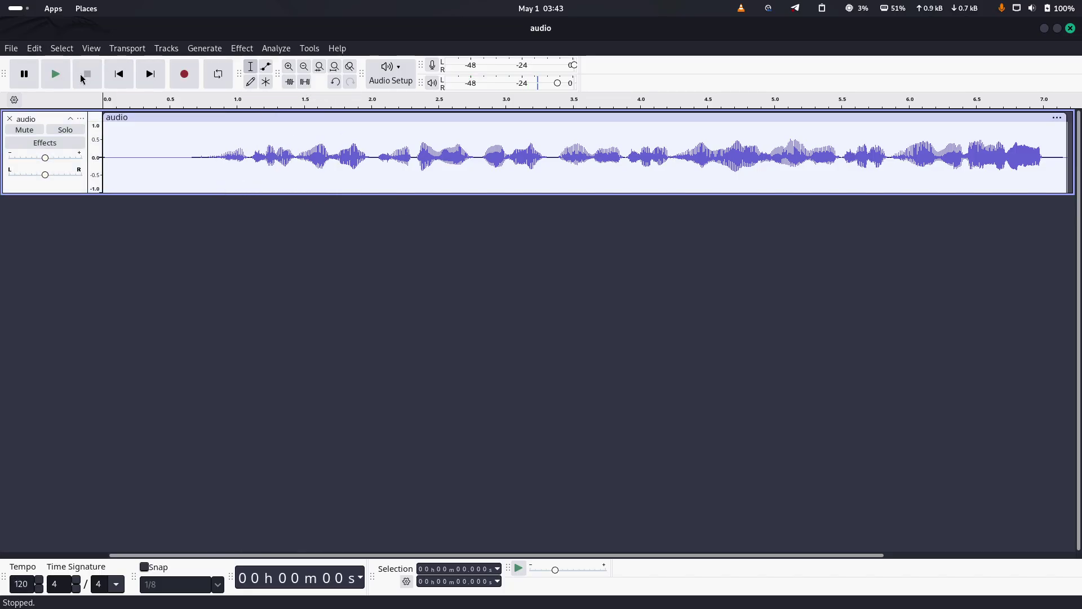
pyautogui.click(54, 74)
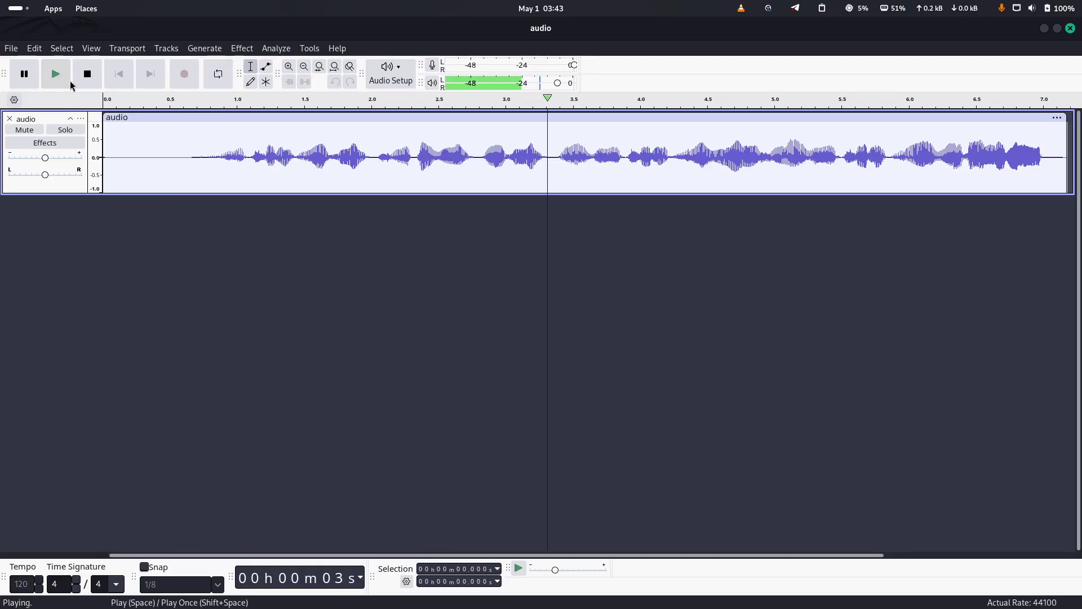
pyautogui.click(86, 85)
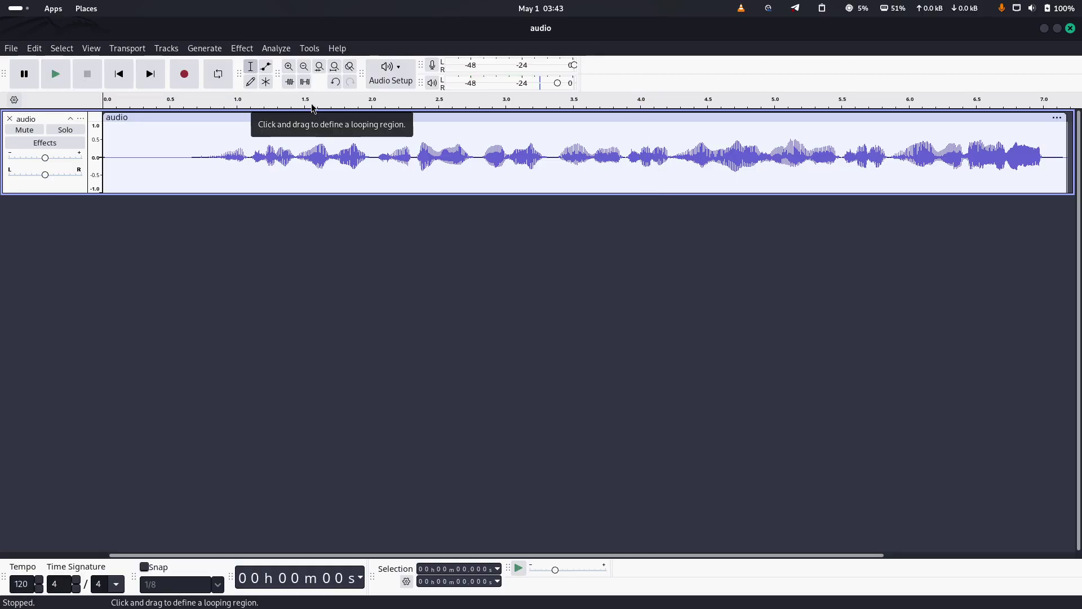
pyautogui.moveTo(165, 148); pyautogui.dragTo(1035, 131)
pyautogui.click(234, 162)
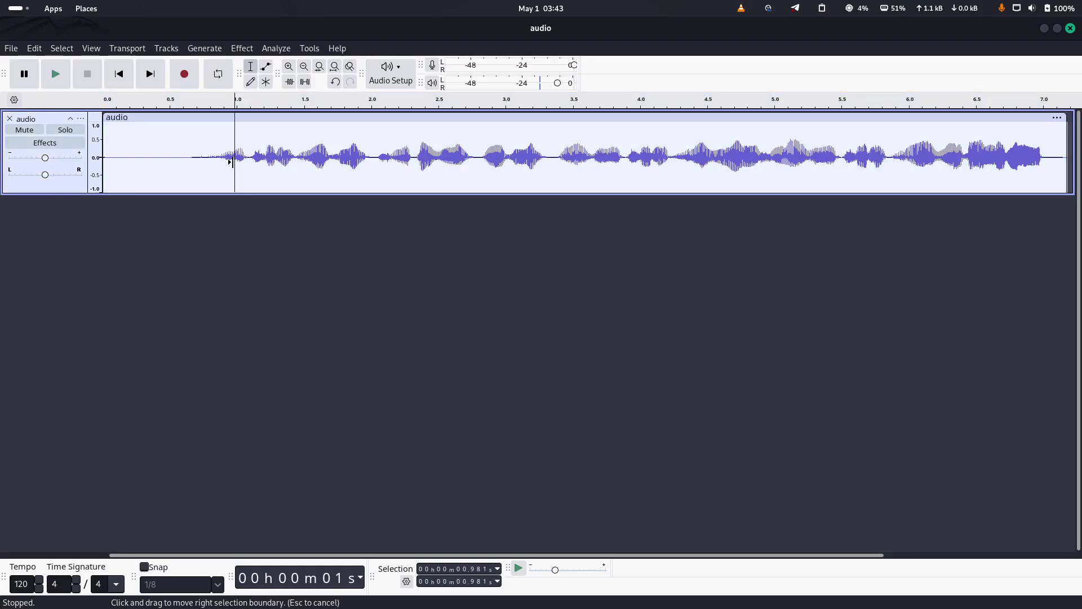
# - Select the whole audio track with Ctrl+A and browse the Effect menu's submenus
pyautogui.hotkey('ctrl', 'a')
pyautogui.click(269, 51)
pyautogui.moveTo(304, 52)
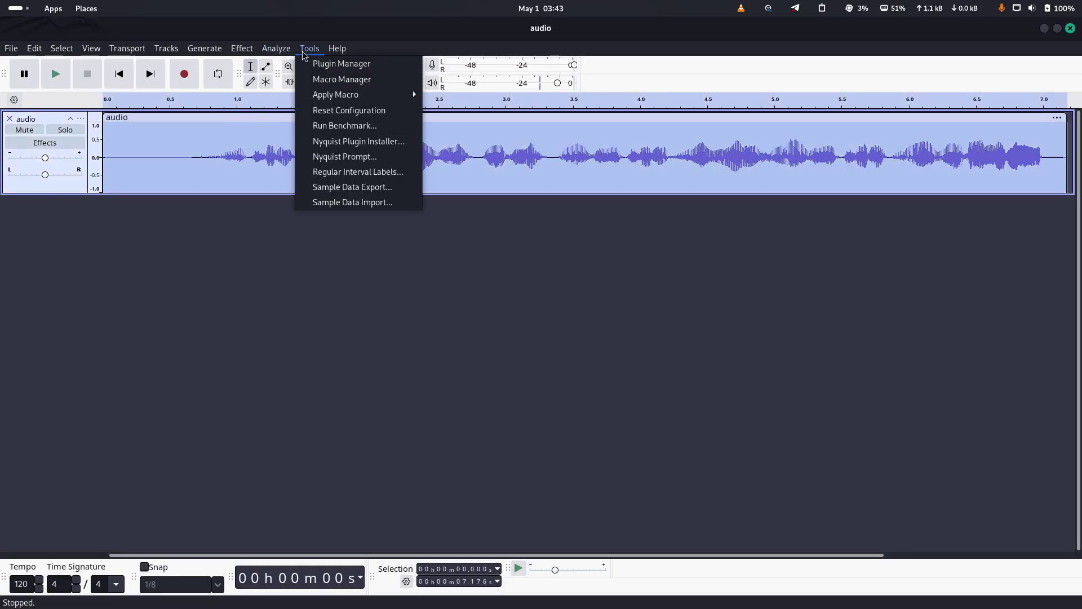
pyautogui.moveTo(243, 50)
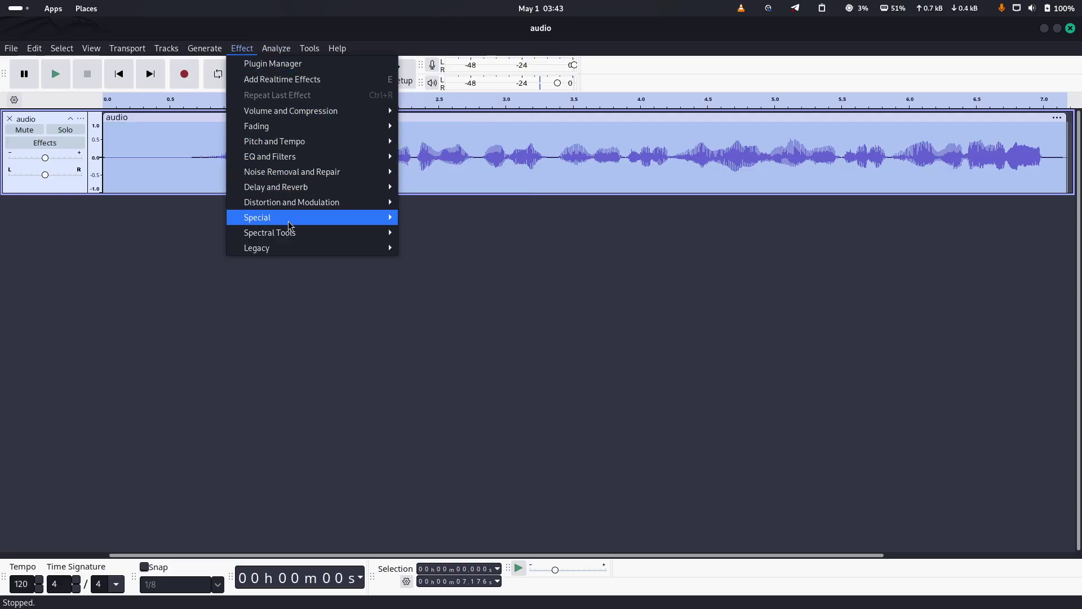
pyautogui.moveTo(295, 195)
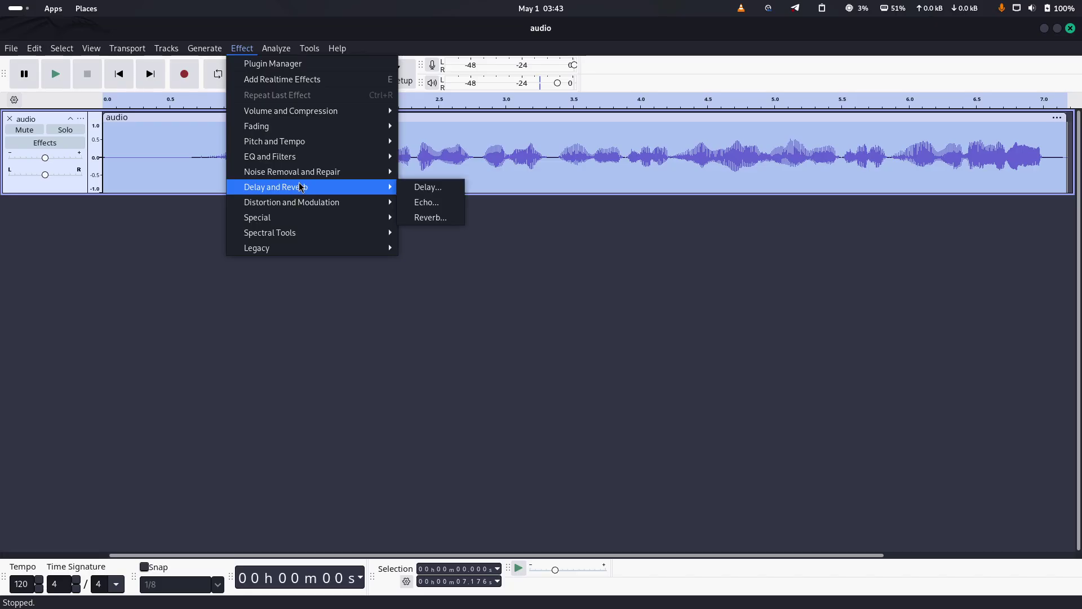
pyautogui.moveTo(325, 117)
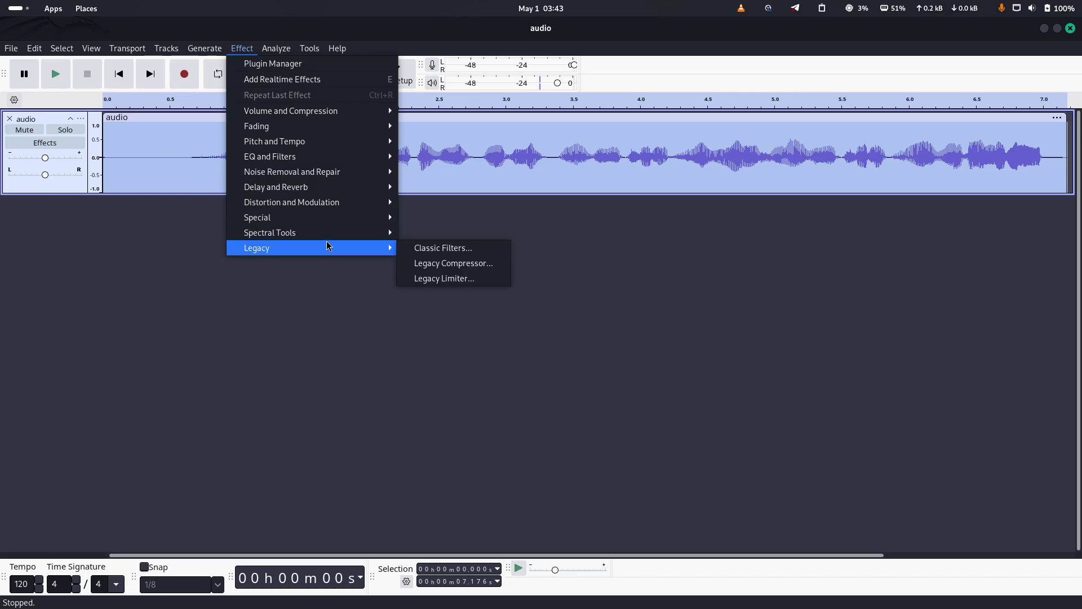
pyautogui.moveTo(328, 237)
# - Apply Effect > Special > Reverse to the track and play back the reversed audio
pyautogui.moveTo(328, 218)
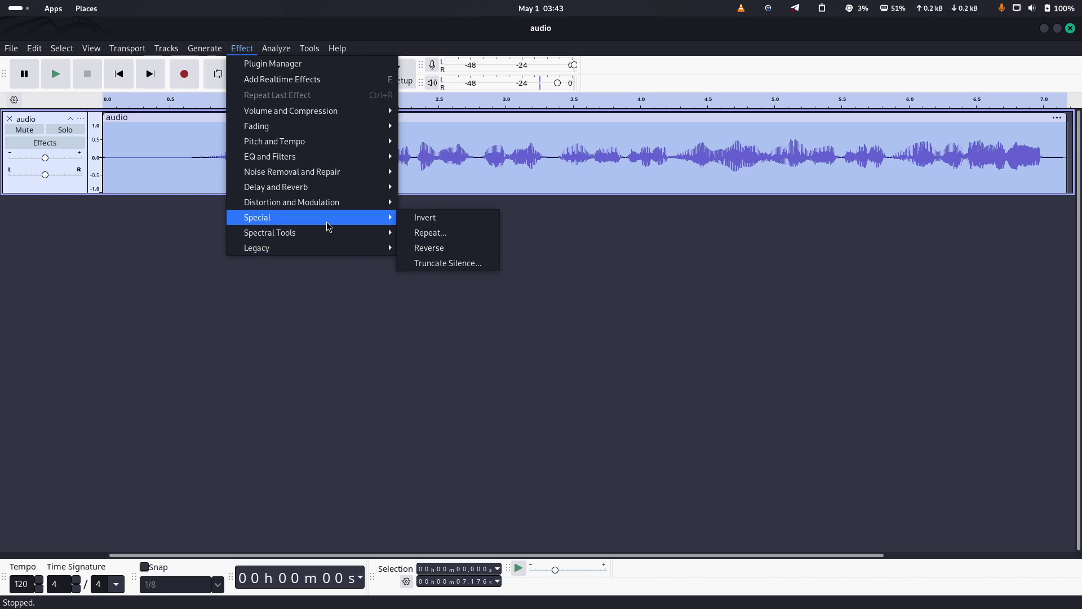
pyautogui.click(435, 250)
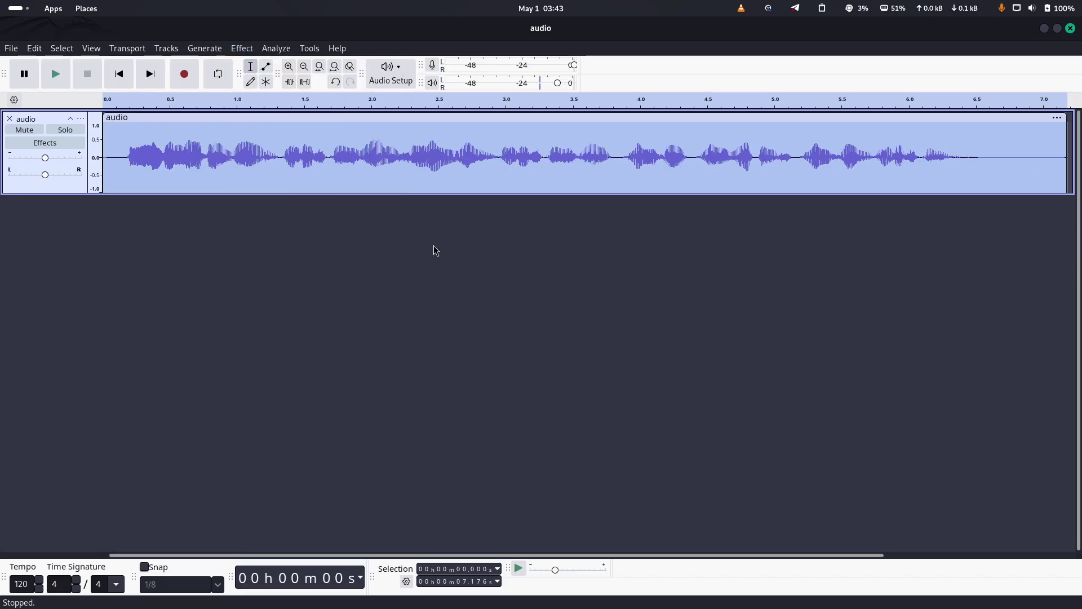
pyautogui.click(55, 77)
pyautogui.click(87, 85)
pyautogui.click(118, 141)
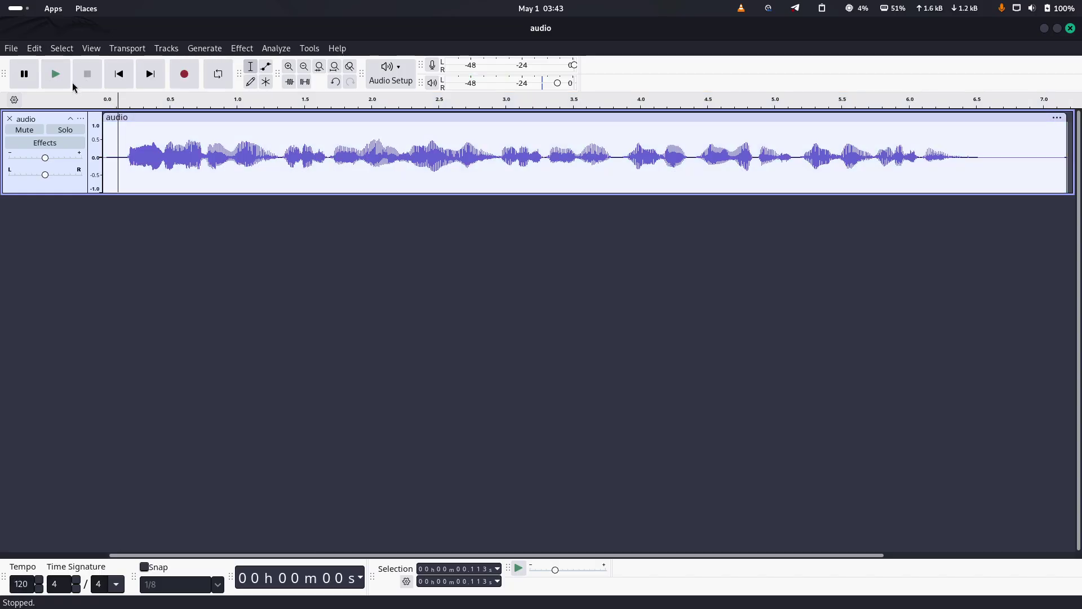
pyautogui.click(55, 74)
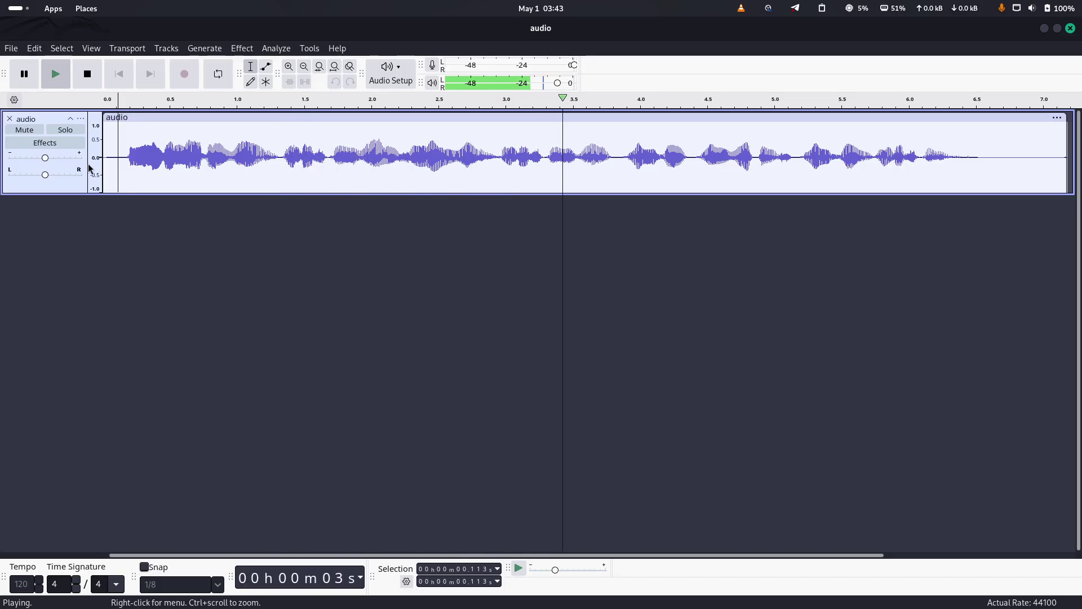
pyautogui.press('space')
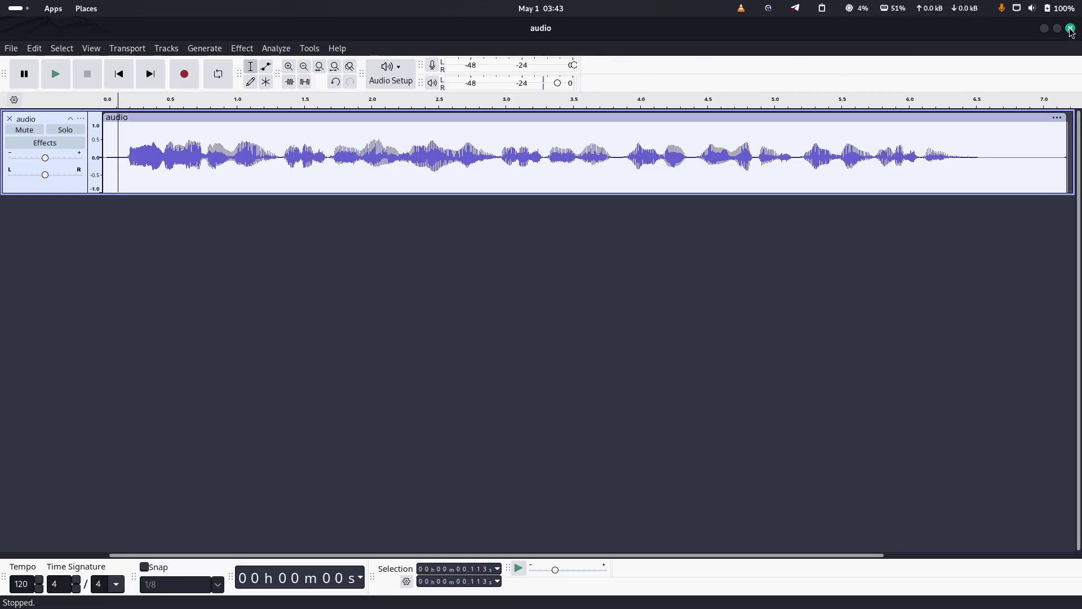
# - Open chall.wav in Audacity and play its 17 repeating tone bursts
pyautogui.click(11, 48)
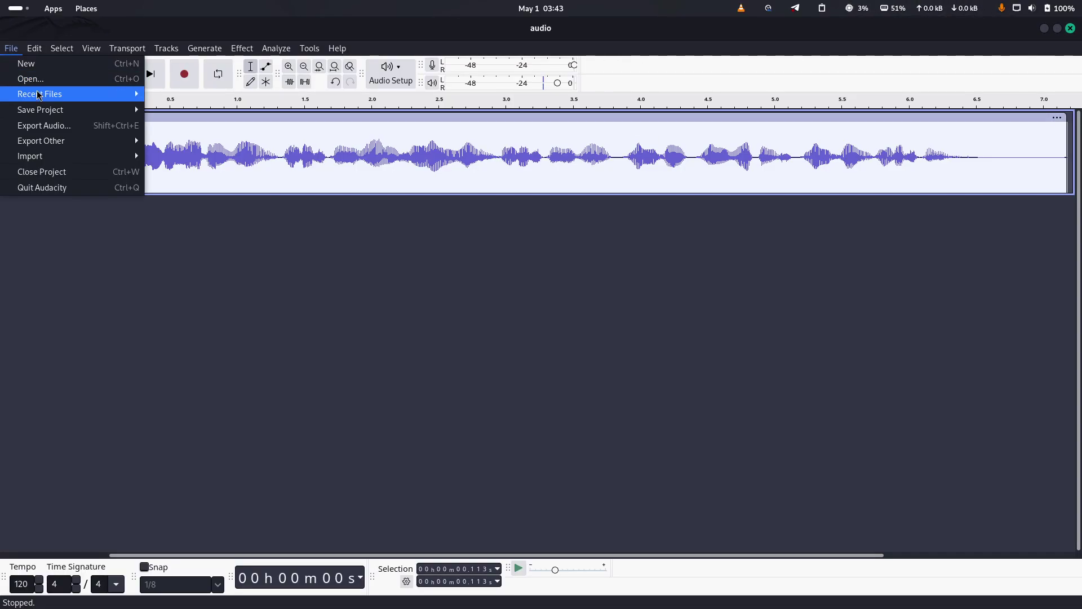
pyautogui.click(26, 79)
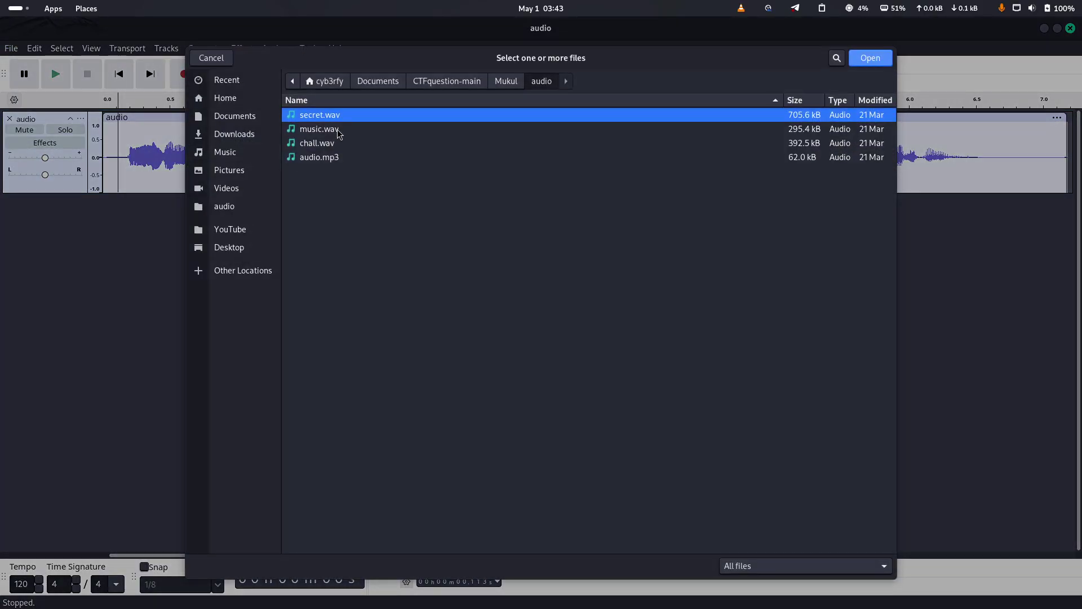
pyautogui.doubleClick(324, 144)
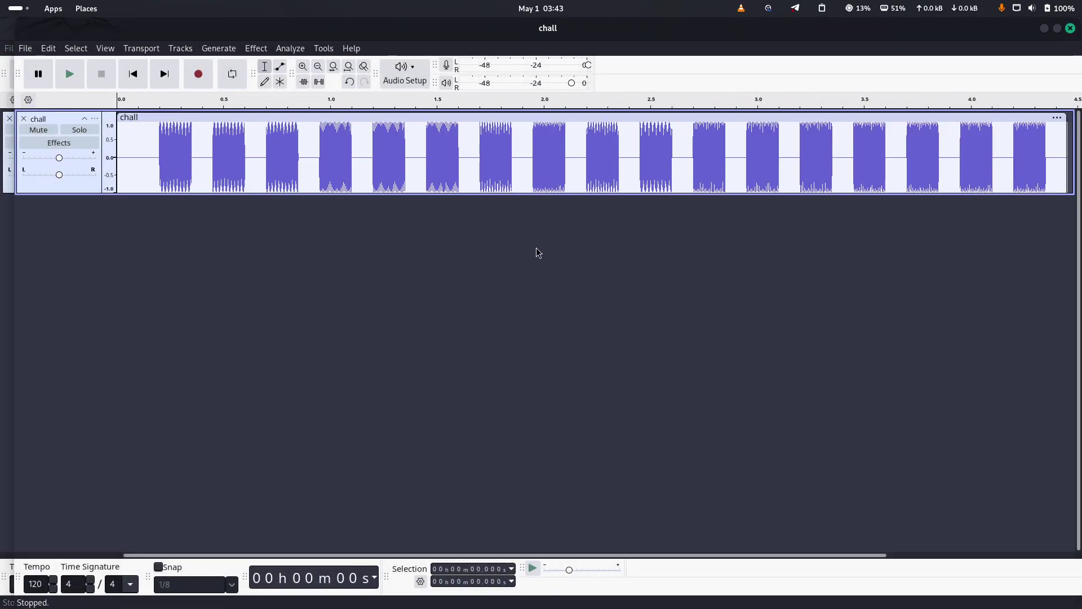
pyautogui.click(69, 74)
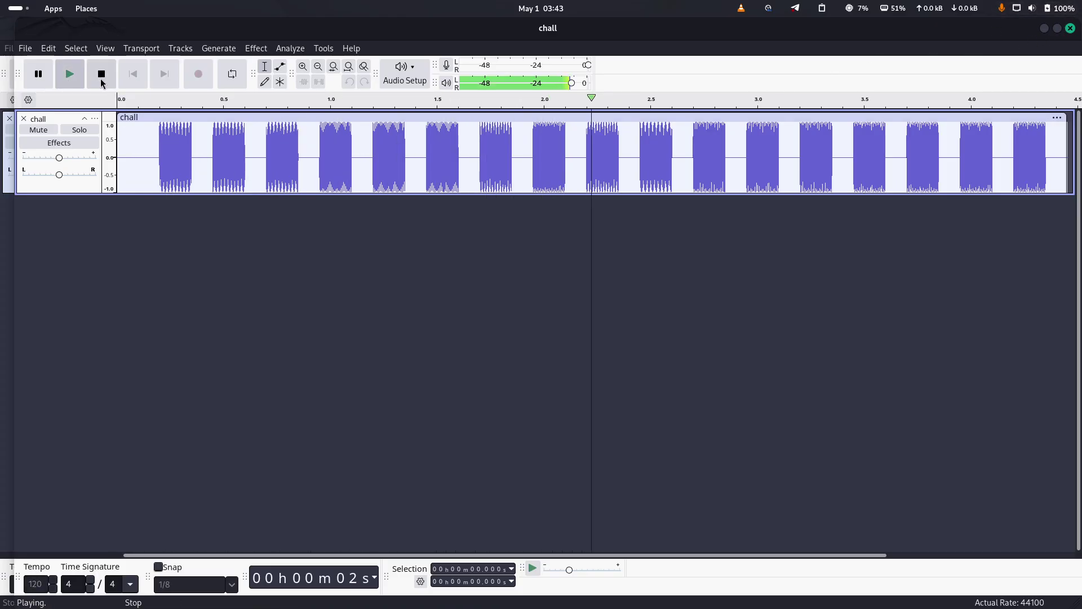
pyautogui.click(102, 74)
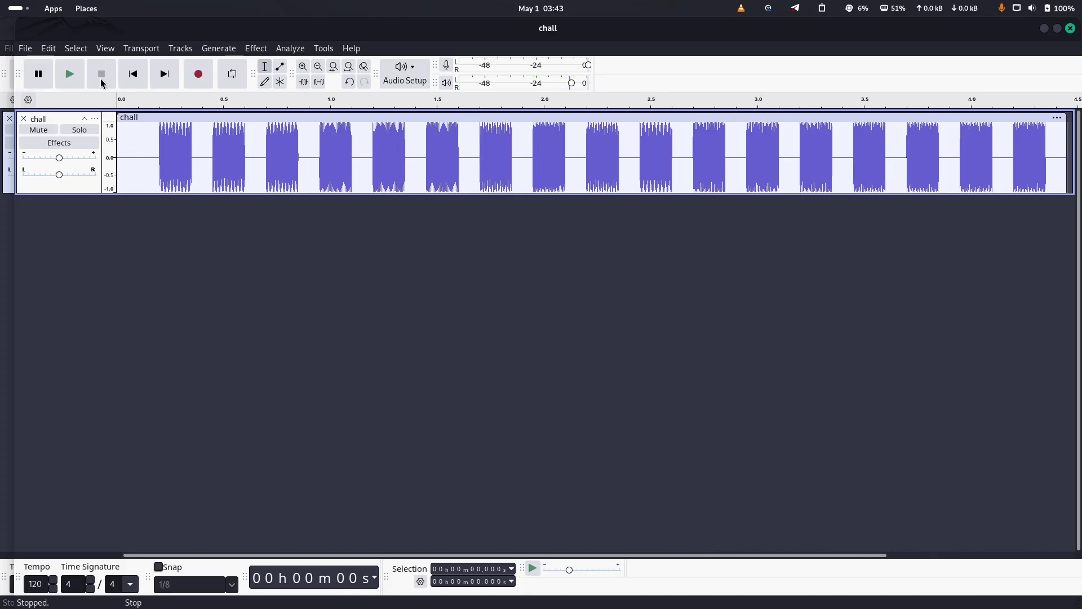
# - Close the chall and audio projects without saving, then close the terminal window
pyautogui.click(1046, 31)
pyautogui.click(1070, 28)
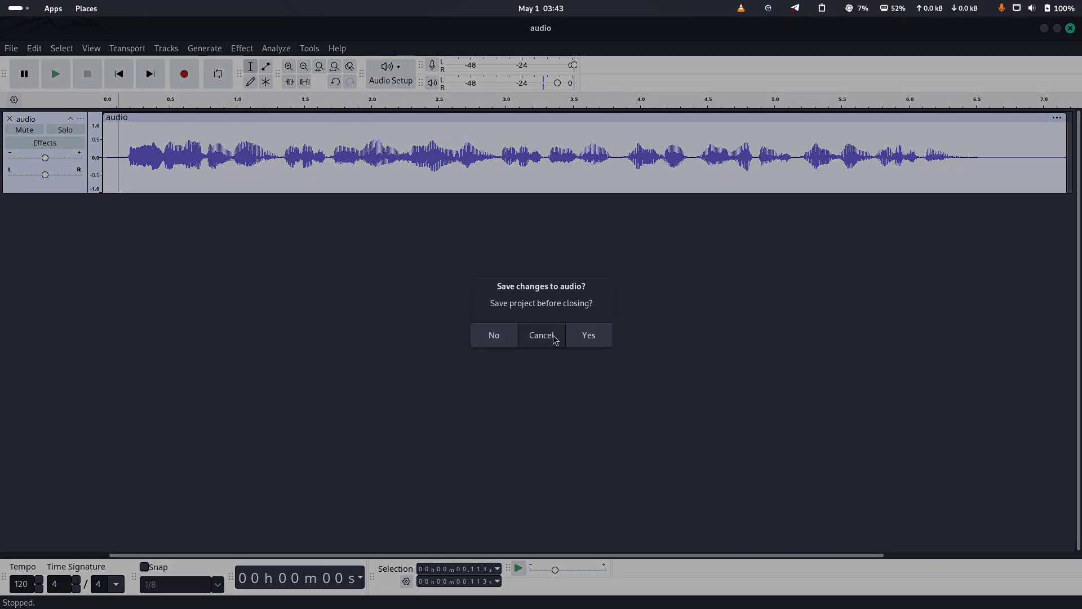
pyautogui.click(494, 335)
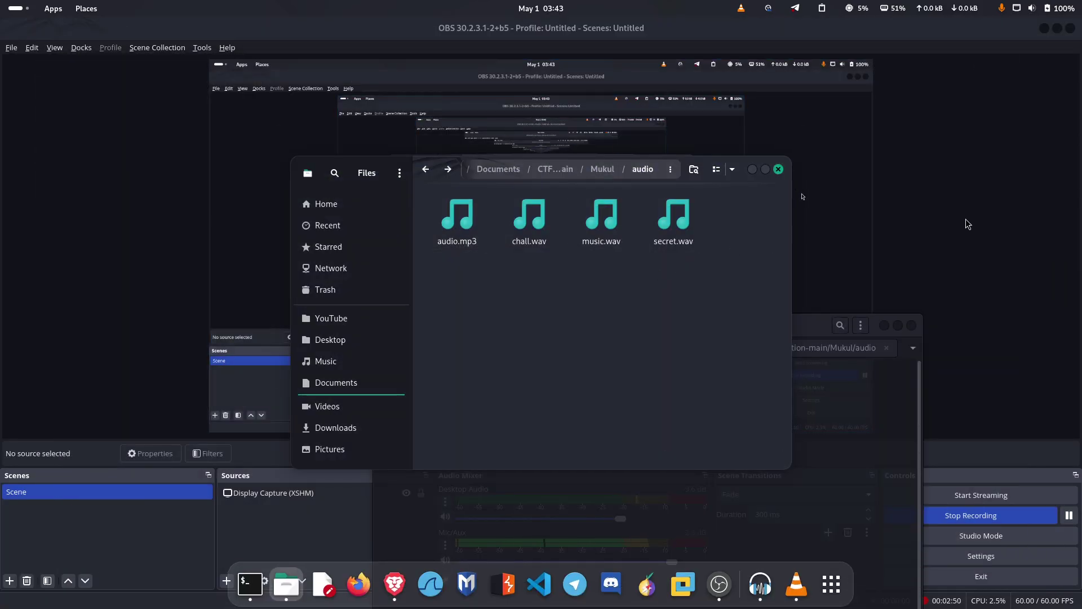
pyautogui.doubleClick(819, 329)
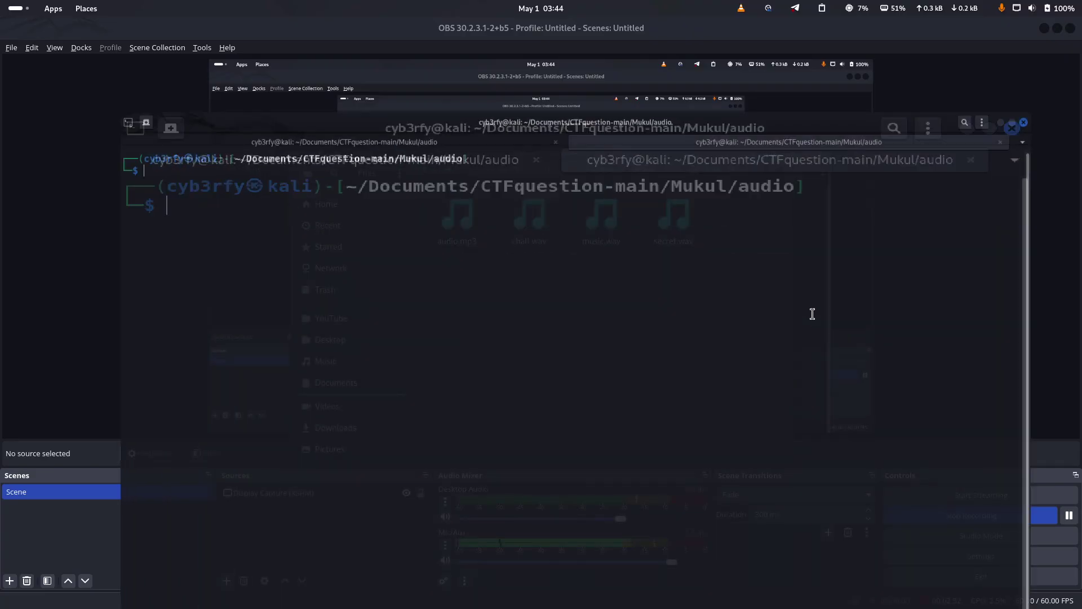
pyautogui.click(1071, 31)
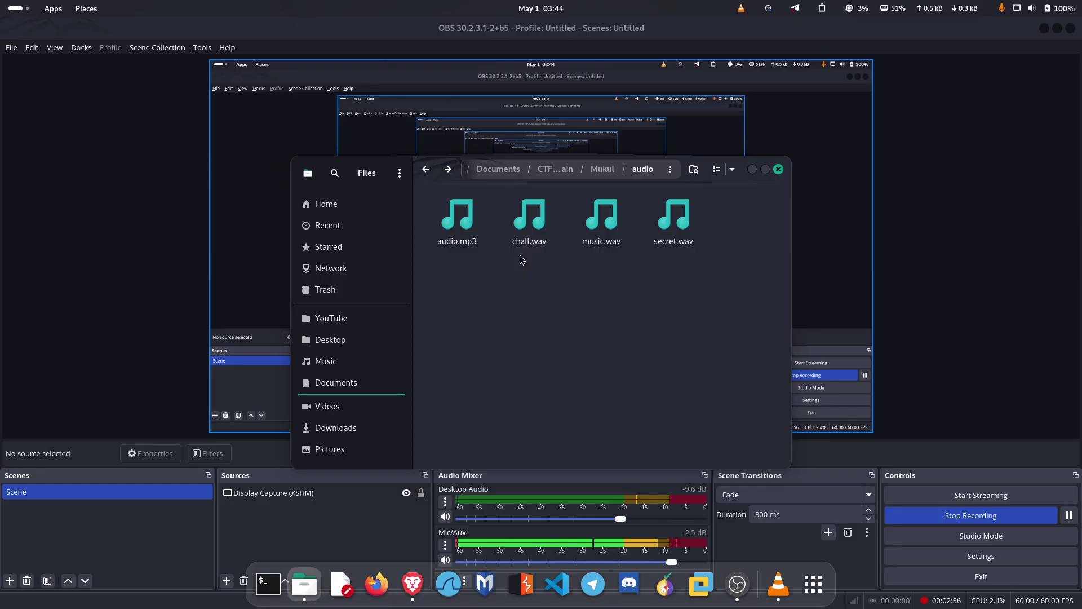
# - Search for 'dtmf decoder' in Brave
pyautogui.click(413, 584)
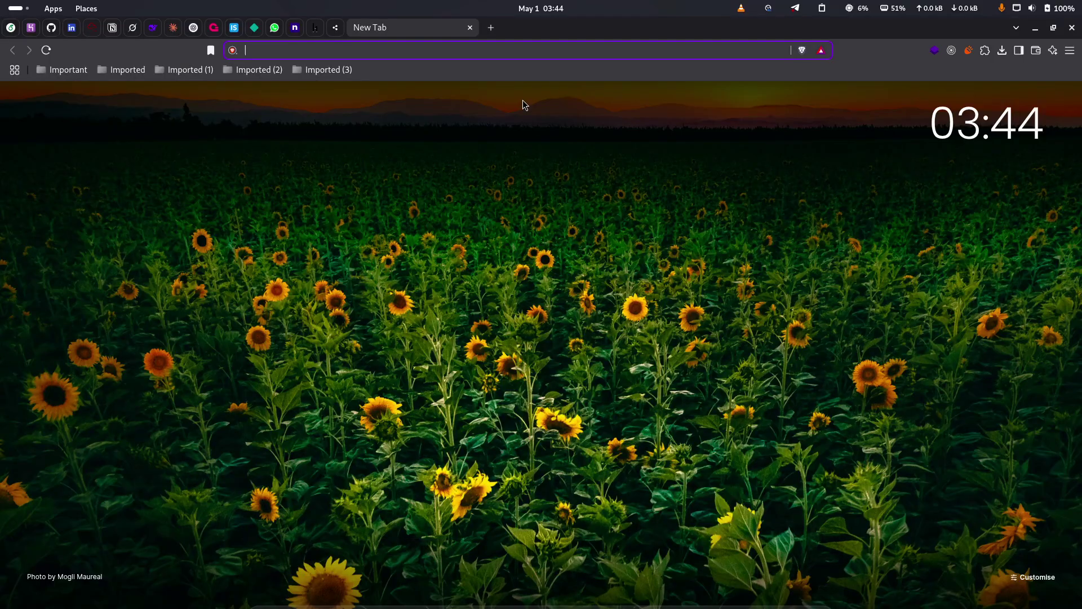
pyautogui.write('d')
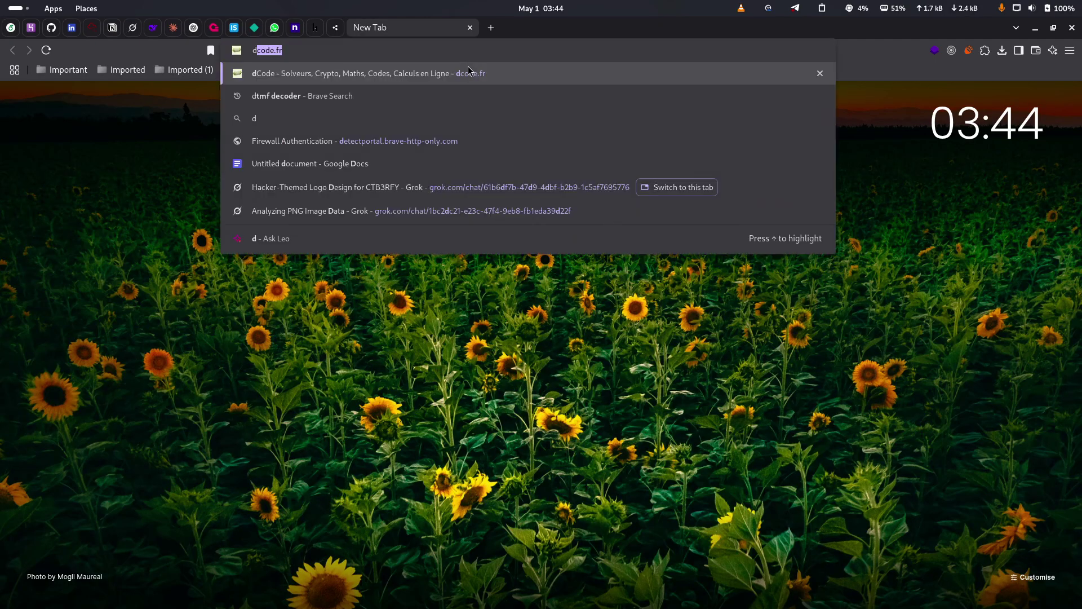
pyautogui.write('tmf decoder')
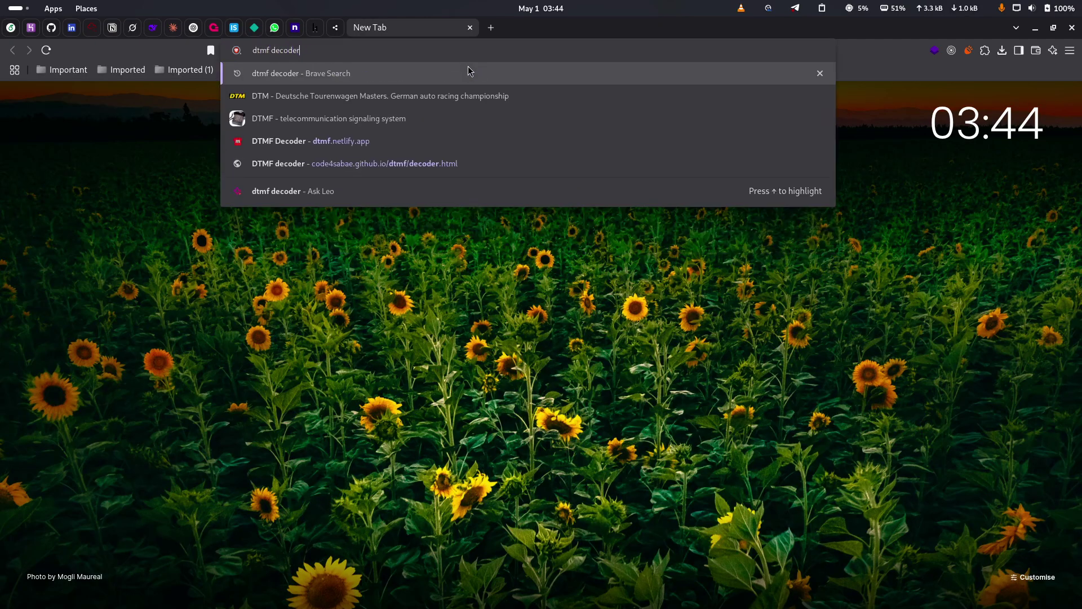
pyautogui.press('Return')
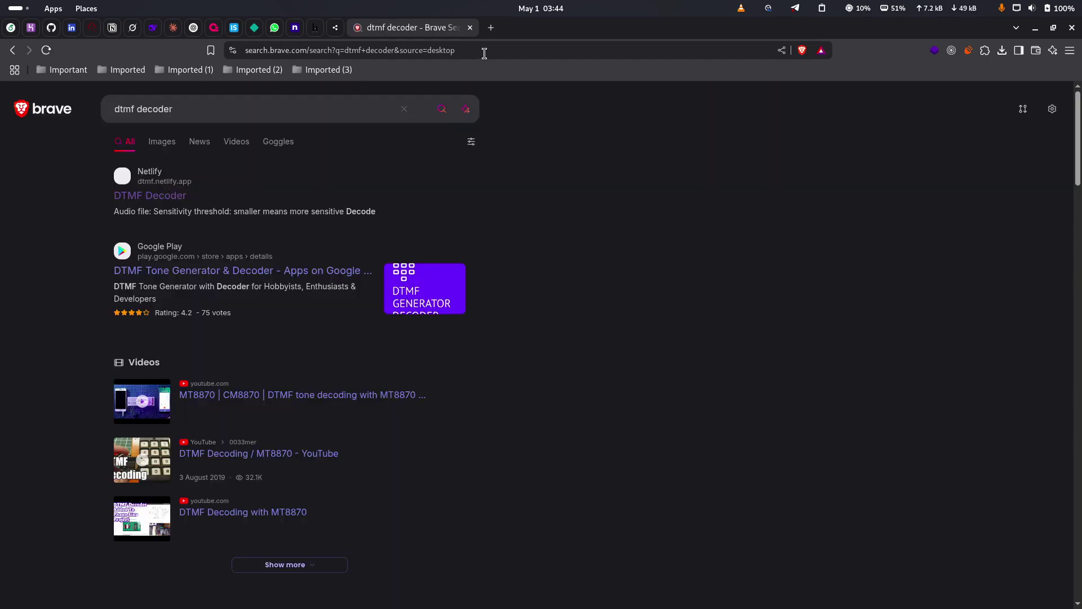
# - Open the DTMF Decoder site and load chall.wav from Documents/CTFquestion-main/Mukul/audio
pyautogui.click(154, 202)
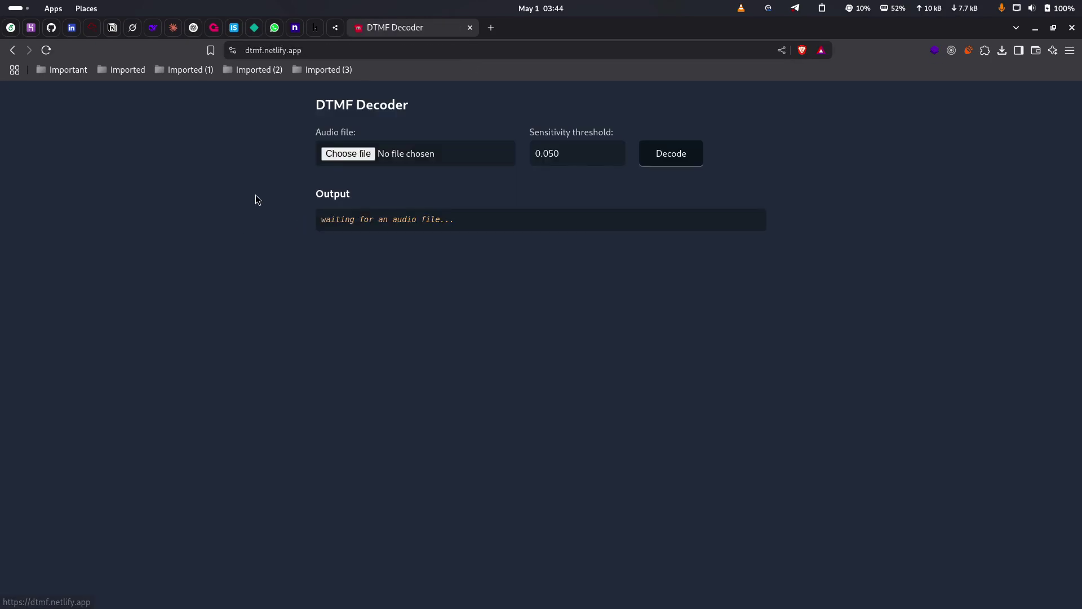
pyautogui.click(349, 156)
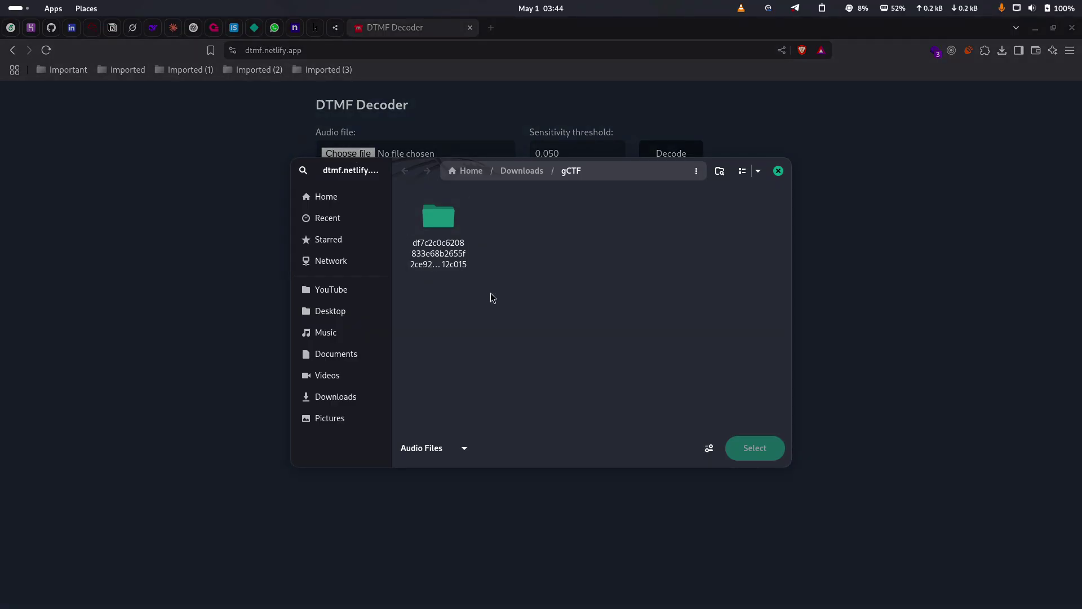
pyautogui.click(342, 359)
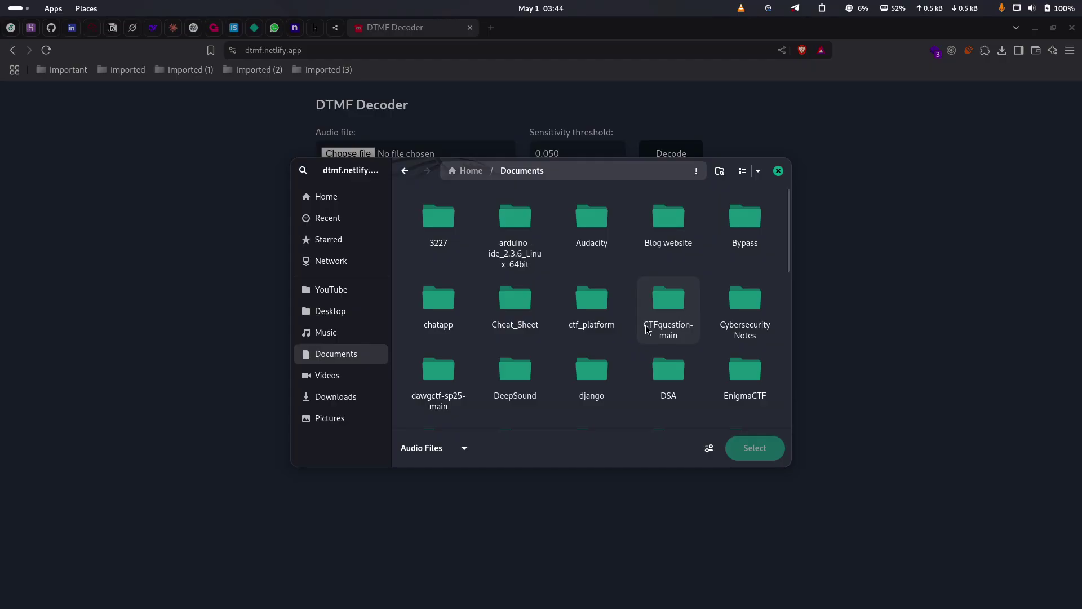
pyautogui.doubleClick(663, 320)
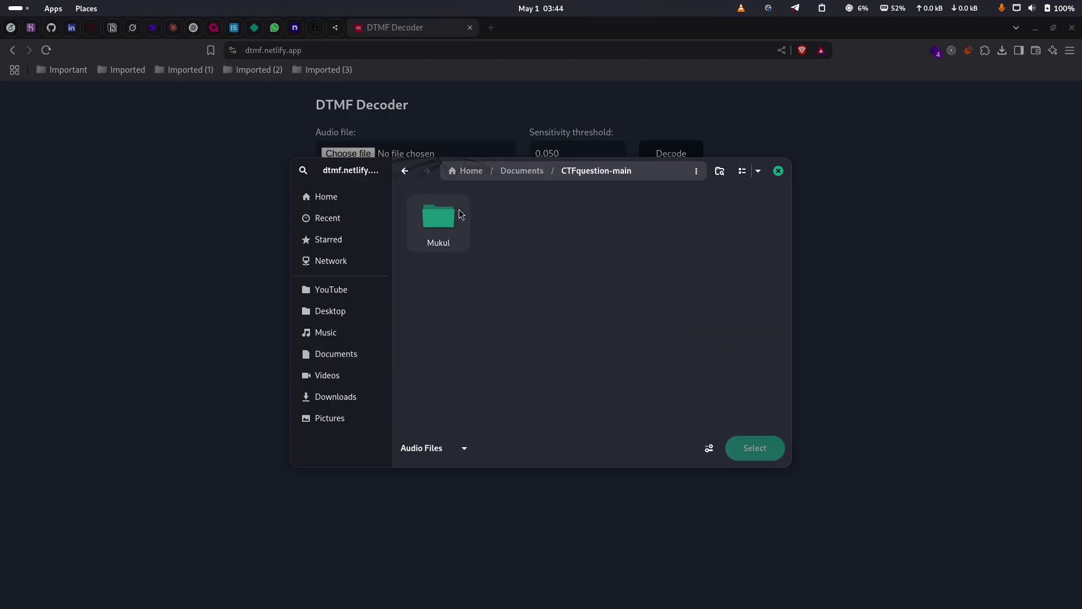
pyautogui.doubleClick(458, 210)
pyautogui.doubleClick(436, 237)
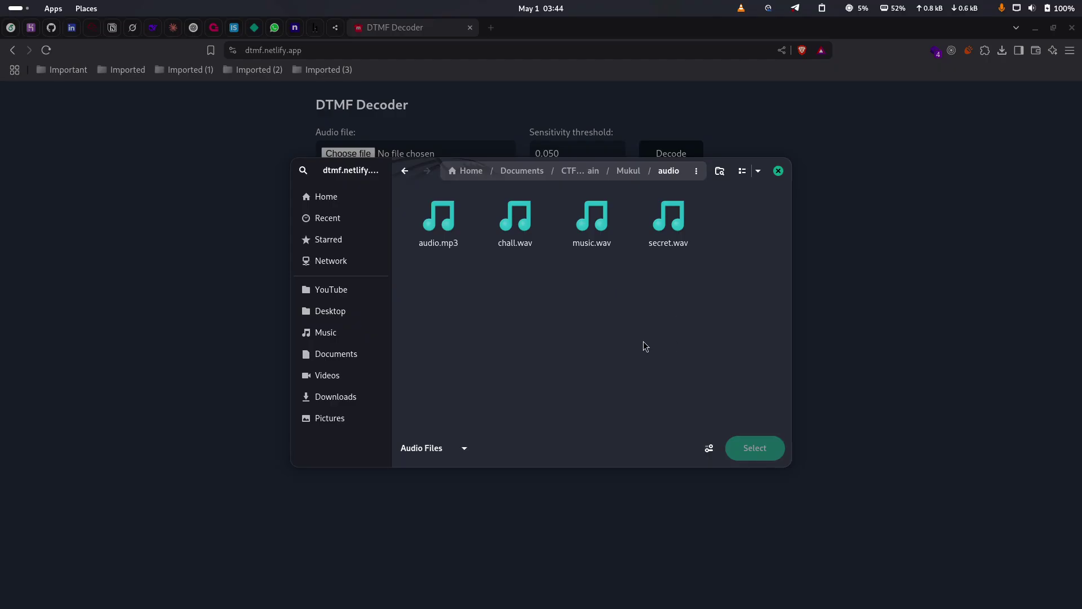
pyautogui.click(532, 234)
pyautogui.click(763, 449)
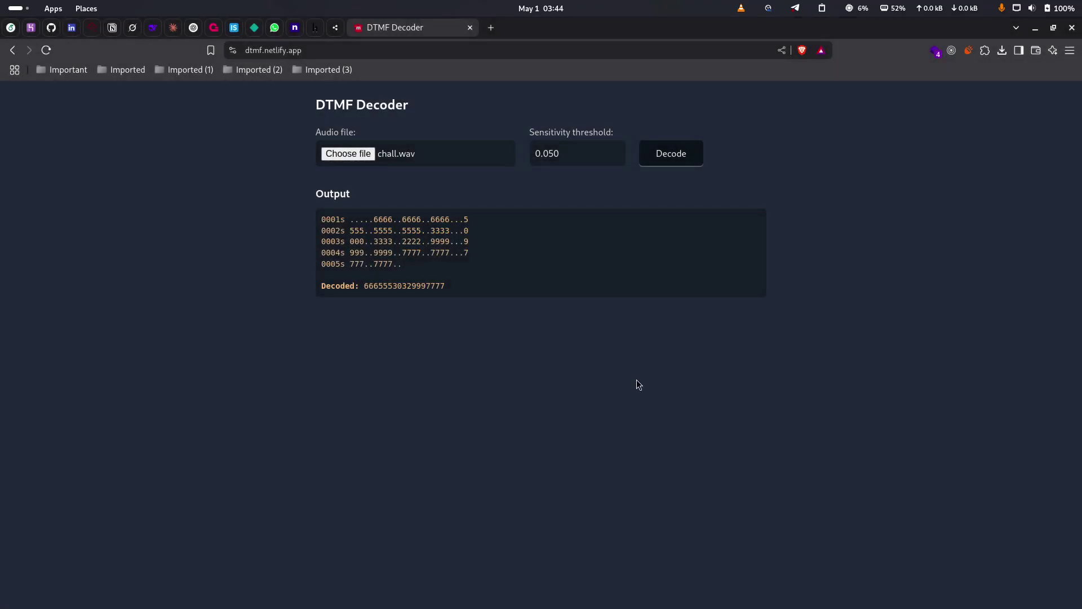
pyautogui.doubleClick(424, 287)
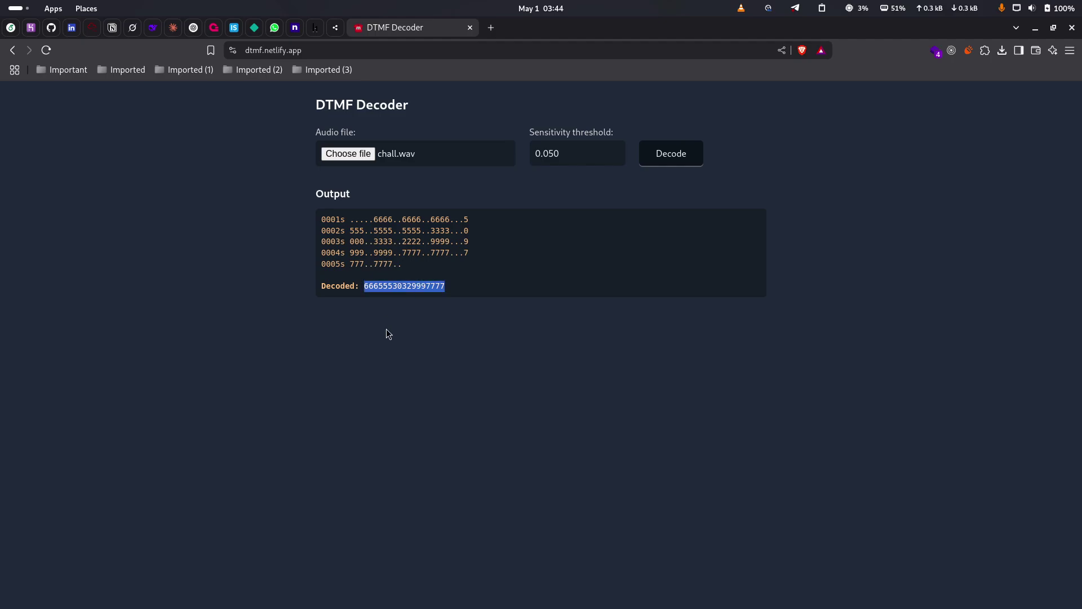
pyautogui.click(404, 285)
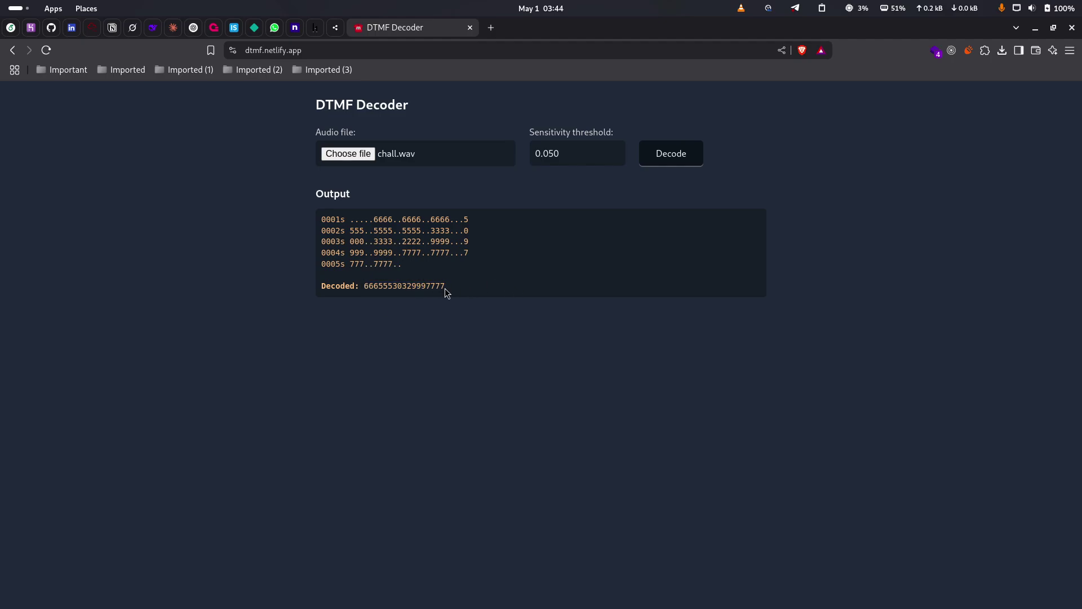
pyautogui.moveTo(445, 289); pyautogui.dragTo(366, 286)
pyautogui.click(366, 288)
pyautogui.moveTo(304, 603)
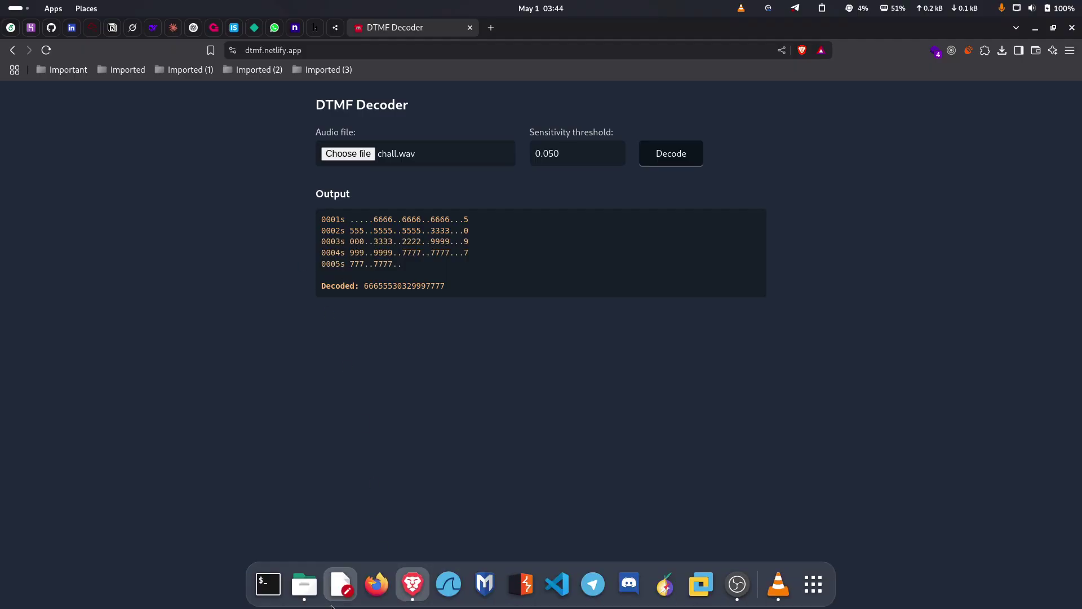
# - Close the VLC player and open music.wav from the audio folder with Audacity
pyautogui.click(778, 585)
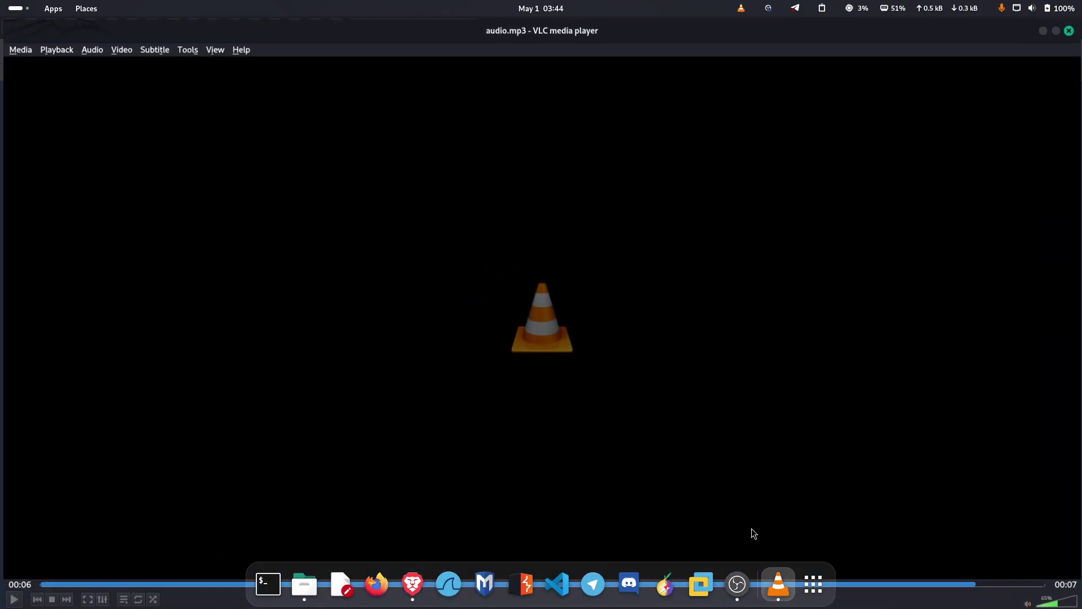
pyautogui.click(1070, 28)
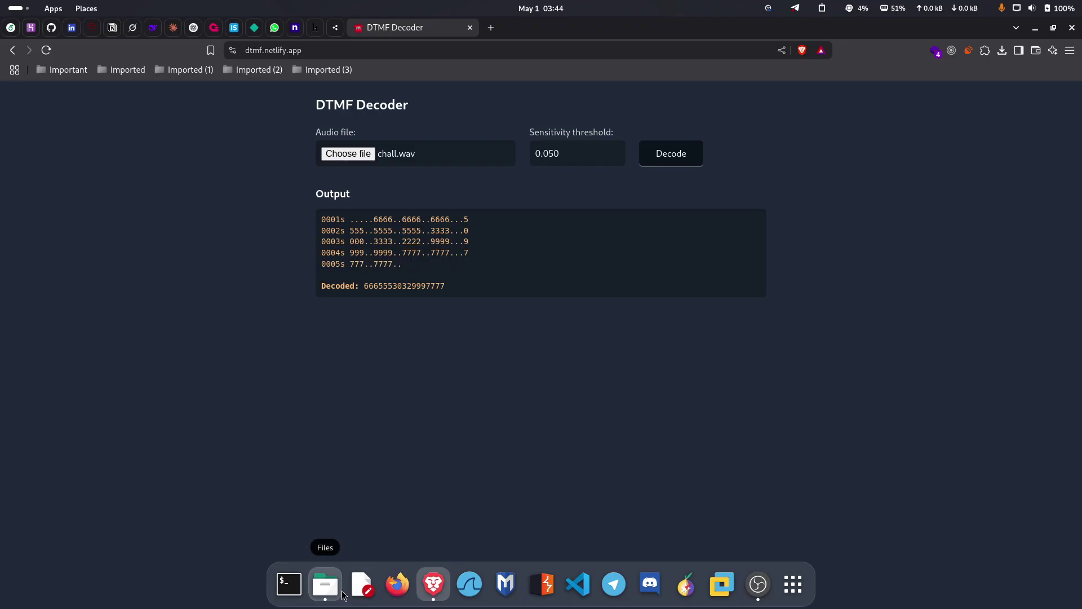
pyautogui.click(325, 585)
pyautogui.click(582, 250)
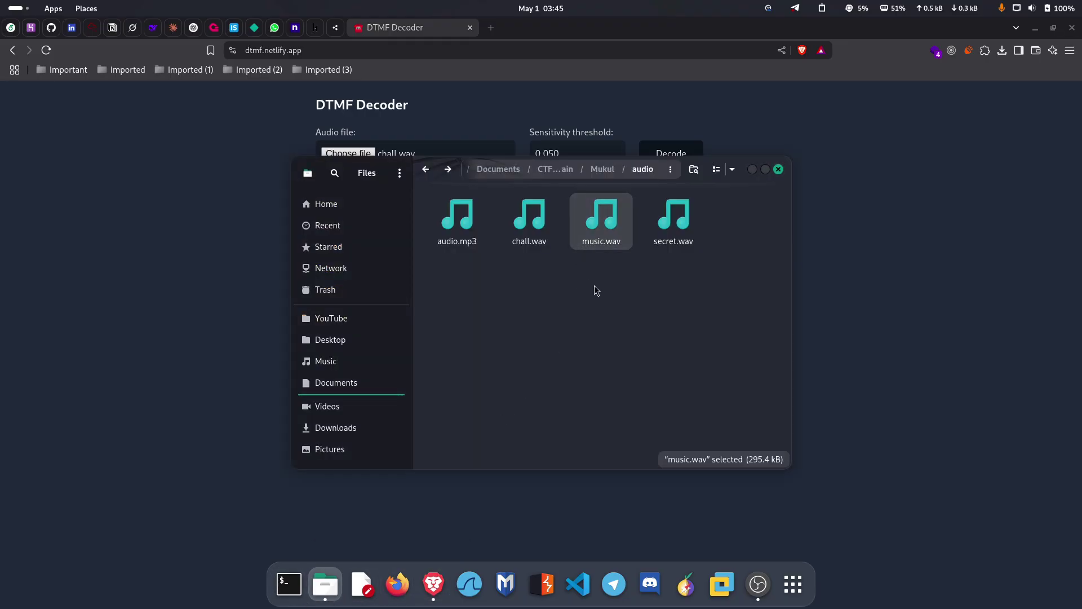
pyautogui.click(577, 325)
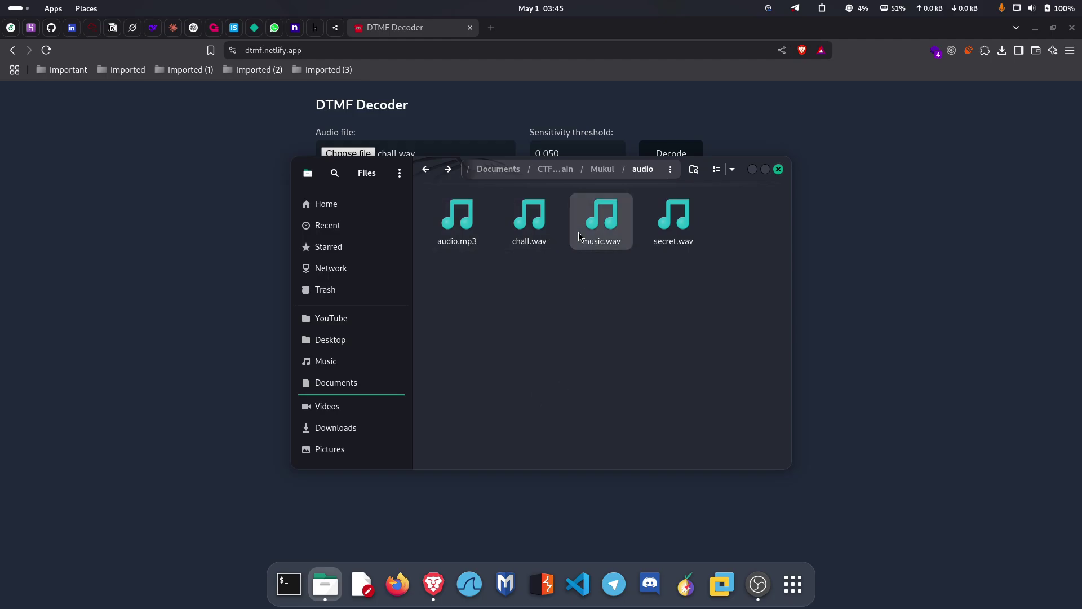
pyautogui.rightClick(608, 226)
pyautogui.click(637, 253)
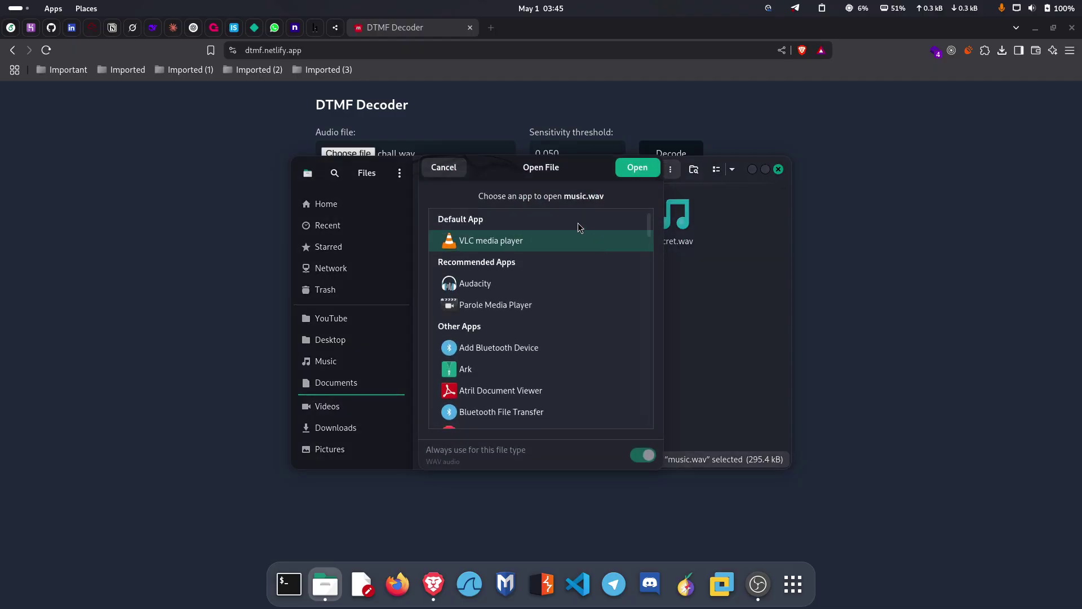
pyautogui.doubleClick(475, 286)
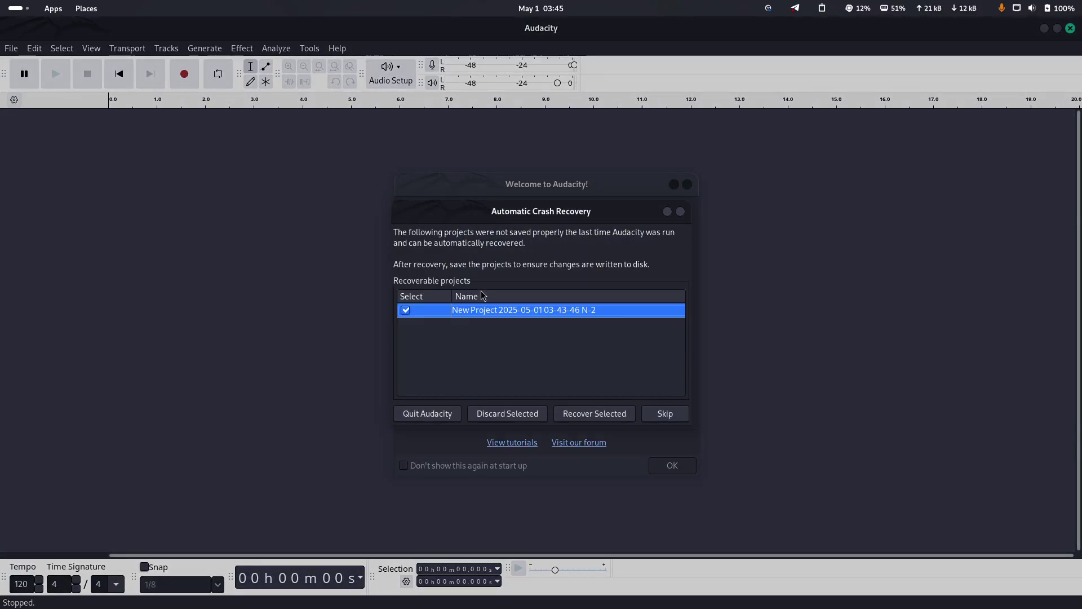
# - Skip crash recovery, dismiss the Welcome dialog, and play the music track's tone bursts
pyautogui.click(663, 413)
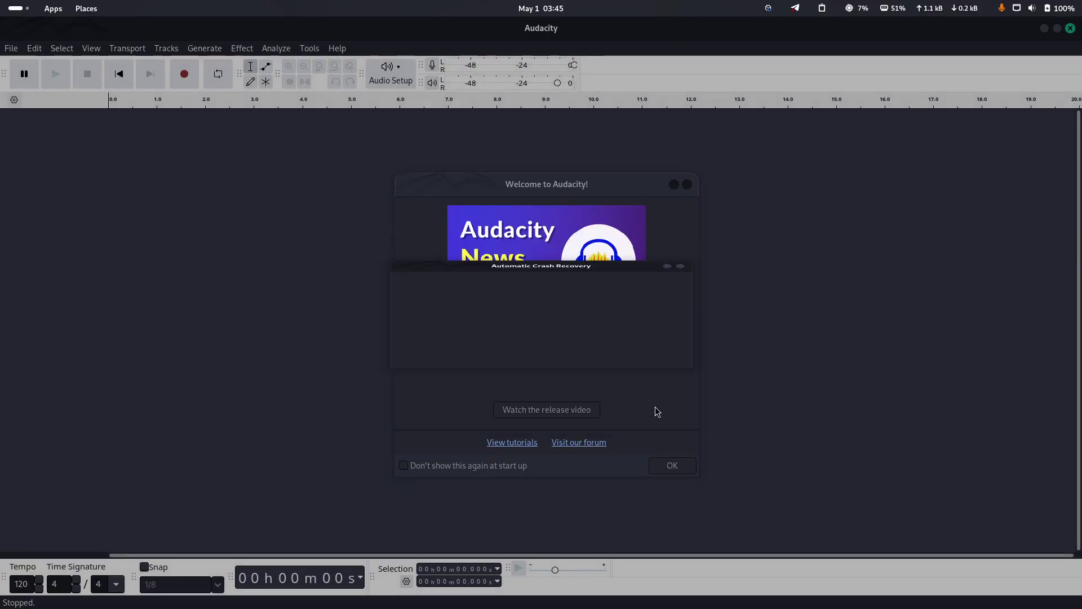
pyautogui.click(672, 465)
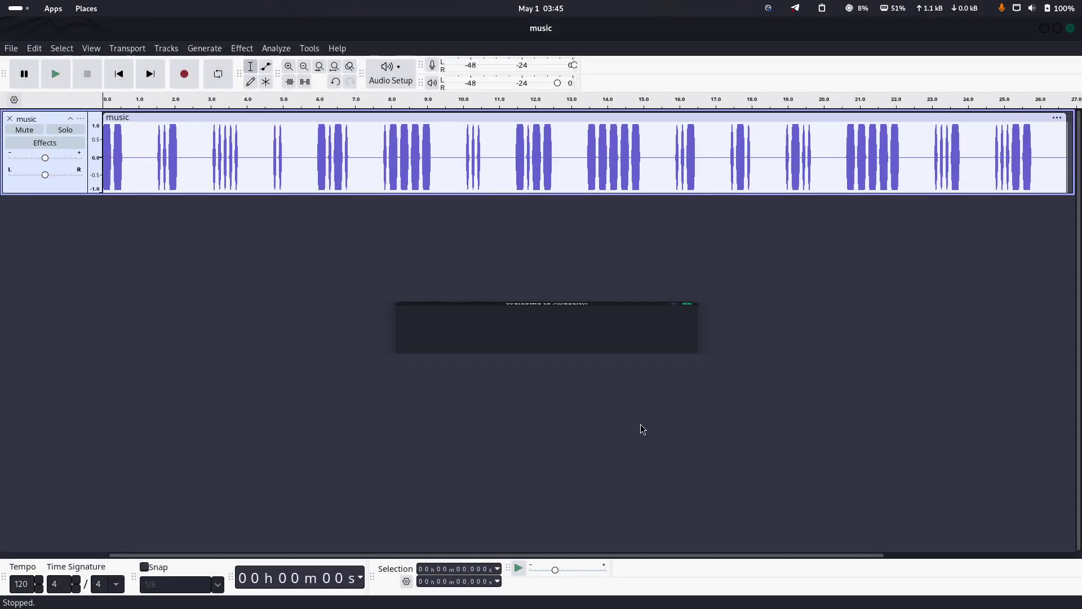
pyautogui.click(63, 77)
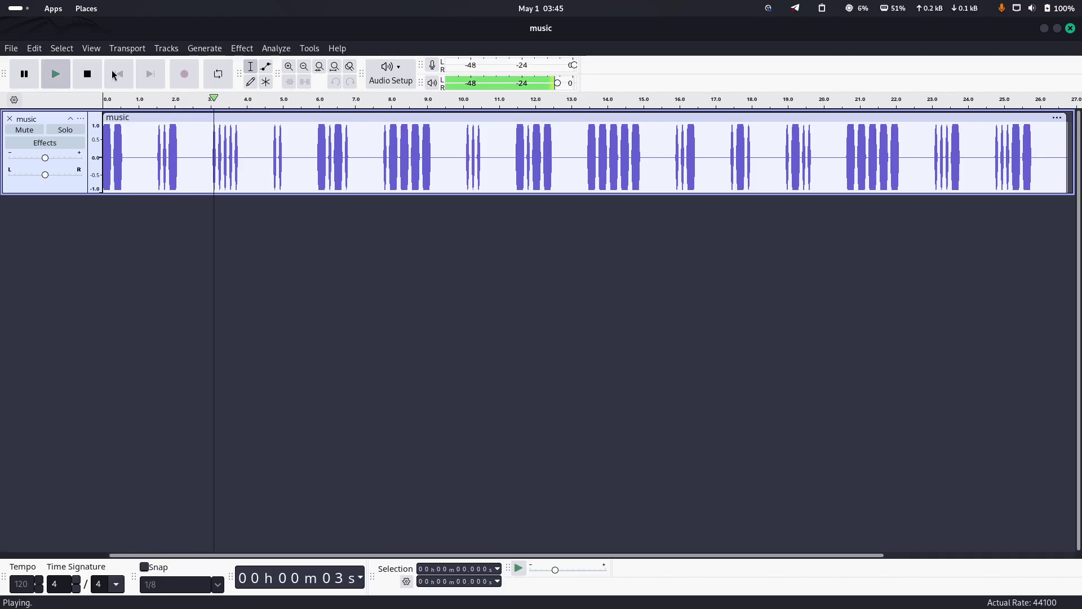
# - Stop the music, minimize Audacity, close the audio folder, and focus Brave's address bar
pyautogui.click(89, 76)
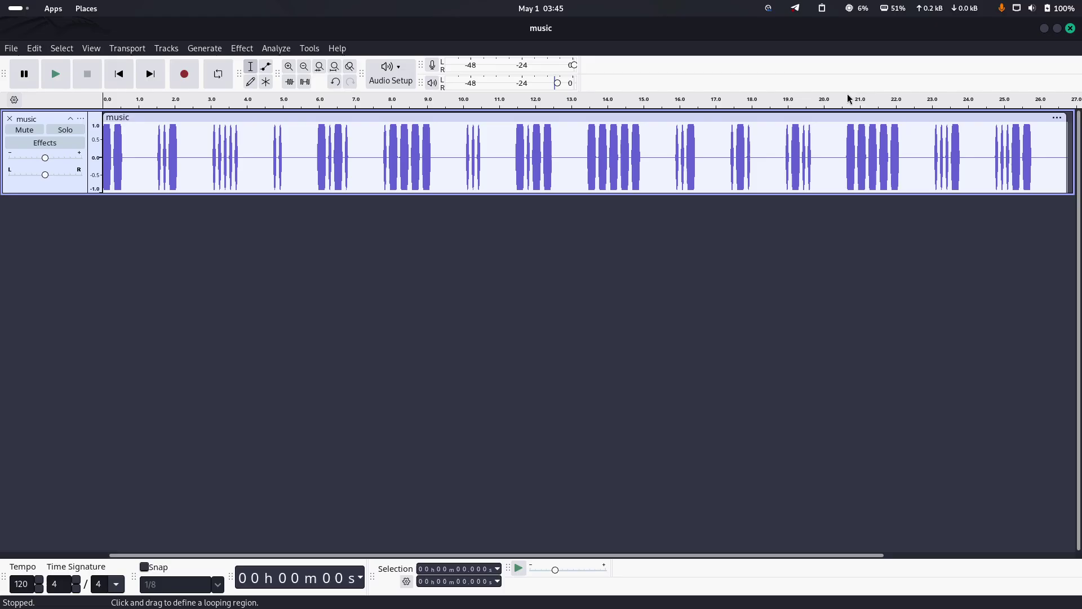
pyautogui.click(1044, 29)
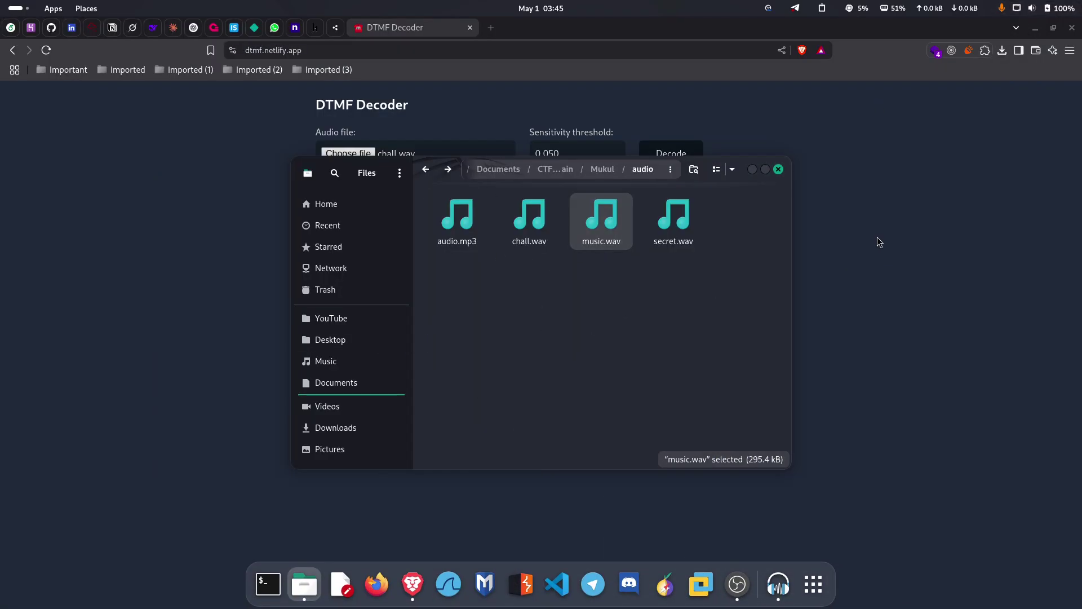
pyautogui.press('Escape')
pyautogui.click(558, 53)
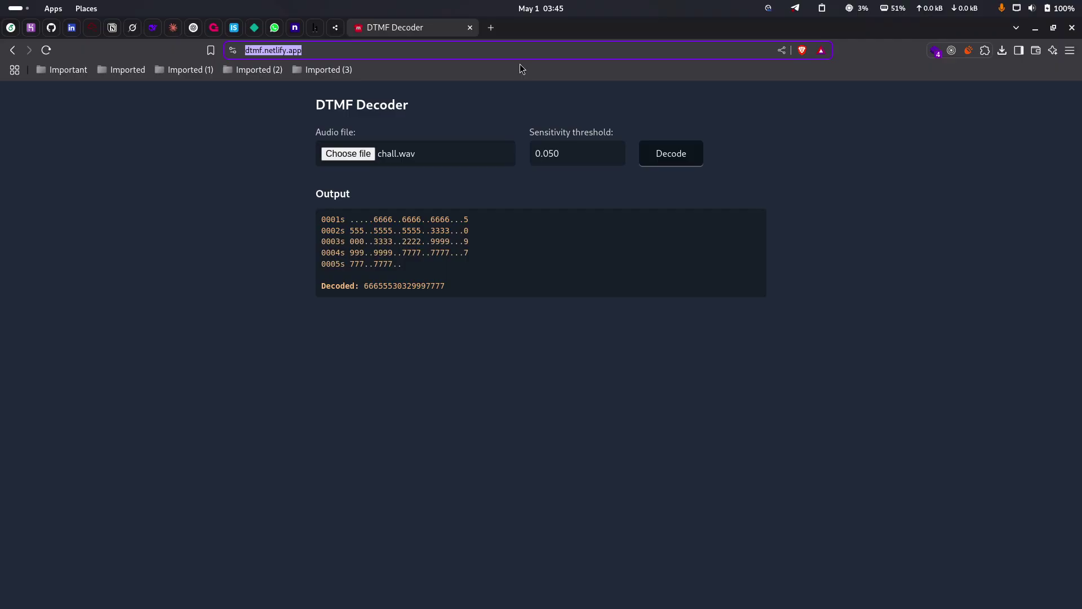
# - Search Brave for 'morse code decoder'
pyautogui.write('mor')
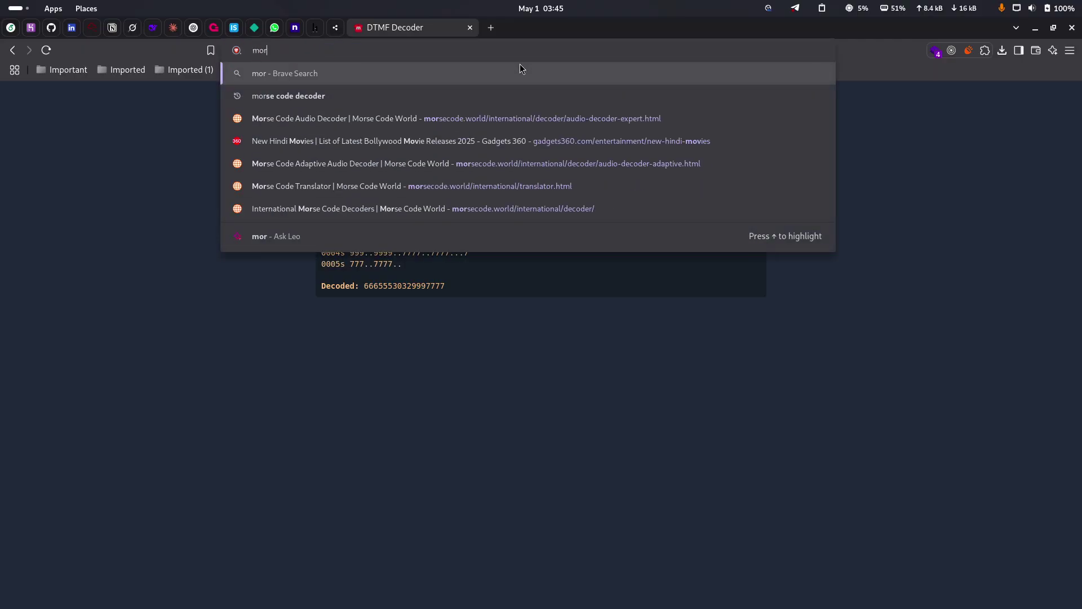
pyautogui.write('se de')
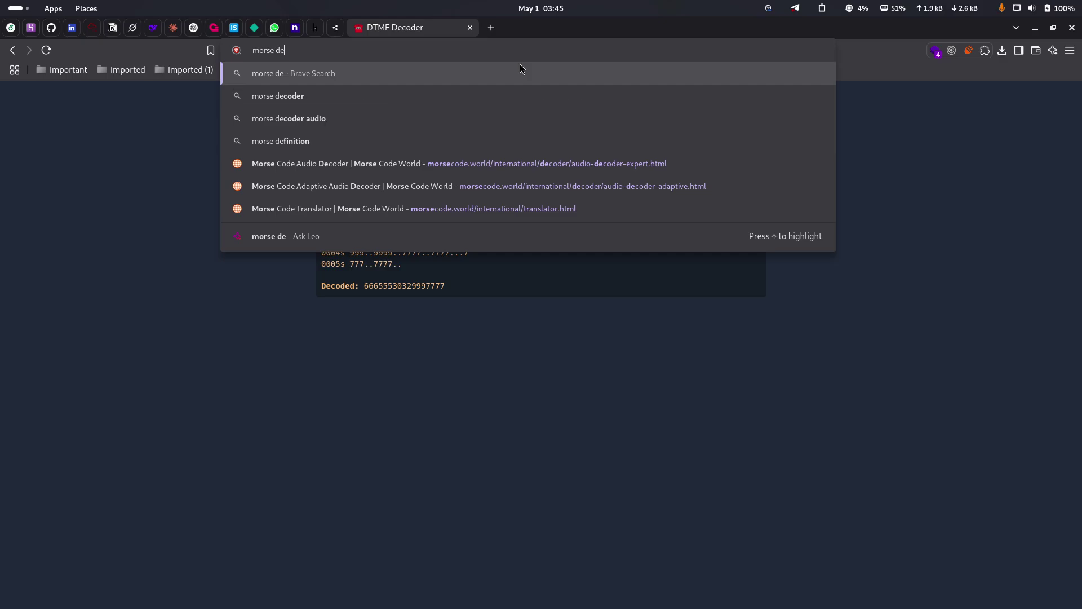
pyautogui.press('BackSpace')
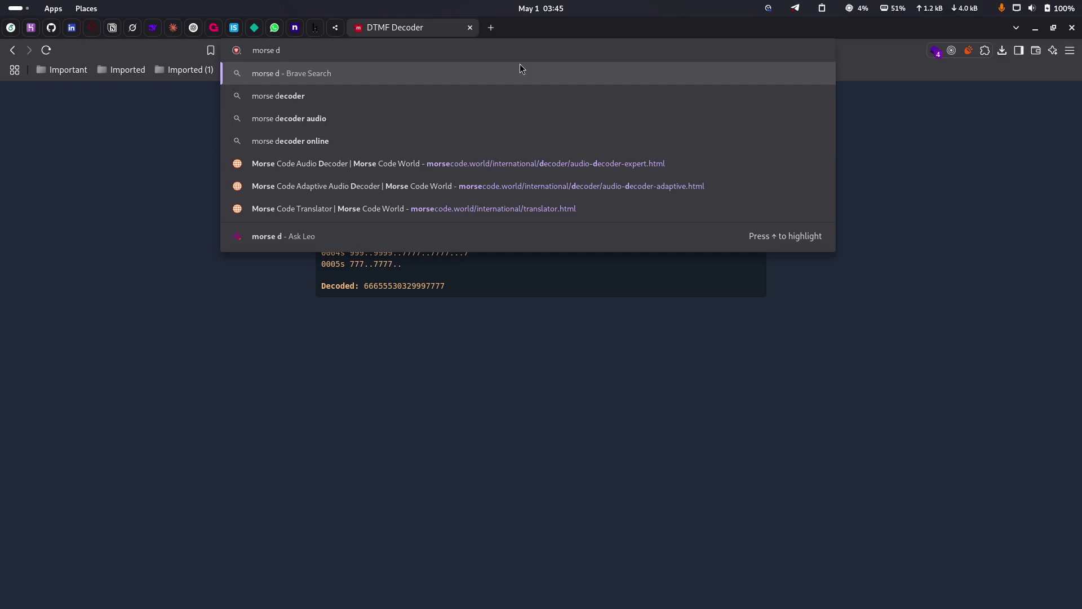
pyautogui.press('Down')
pyautogui.press('Down')
pyautogui.press('Up')
pyautogui.press('BackSpace')
pyautogui.press('BackSpace')
pyautogui.press('BackSpace')
pyautogui.press('BackSpace')
pyautogui.press('BackSpace')
pyautogui.press('BackSpace')
pyautogui.press('BackSpace')
pyautogui.press('BackSpace')
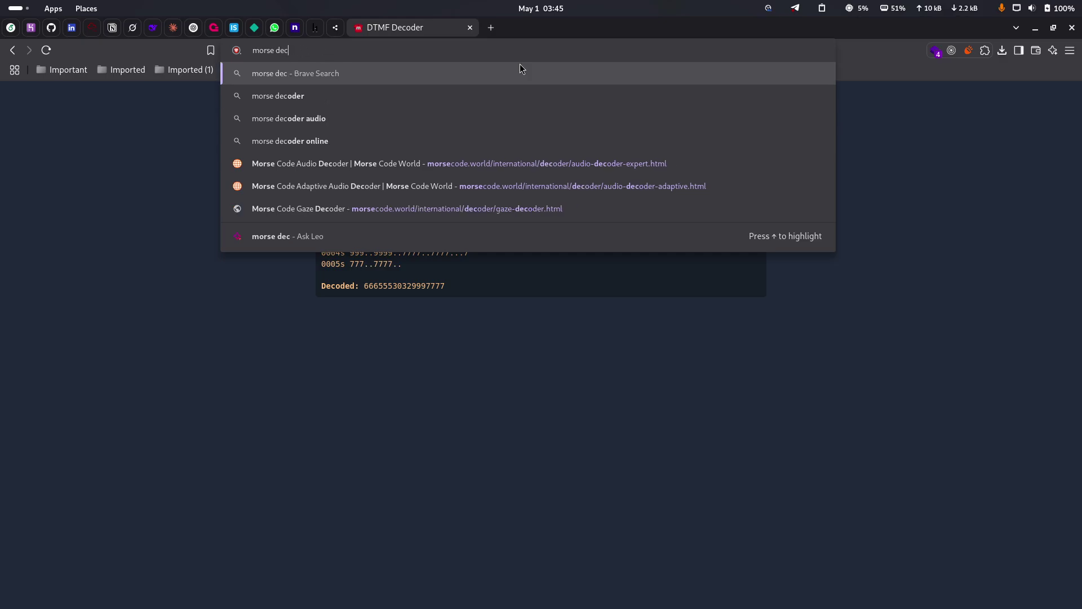
pyautogui.write('code decoder')
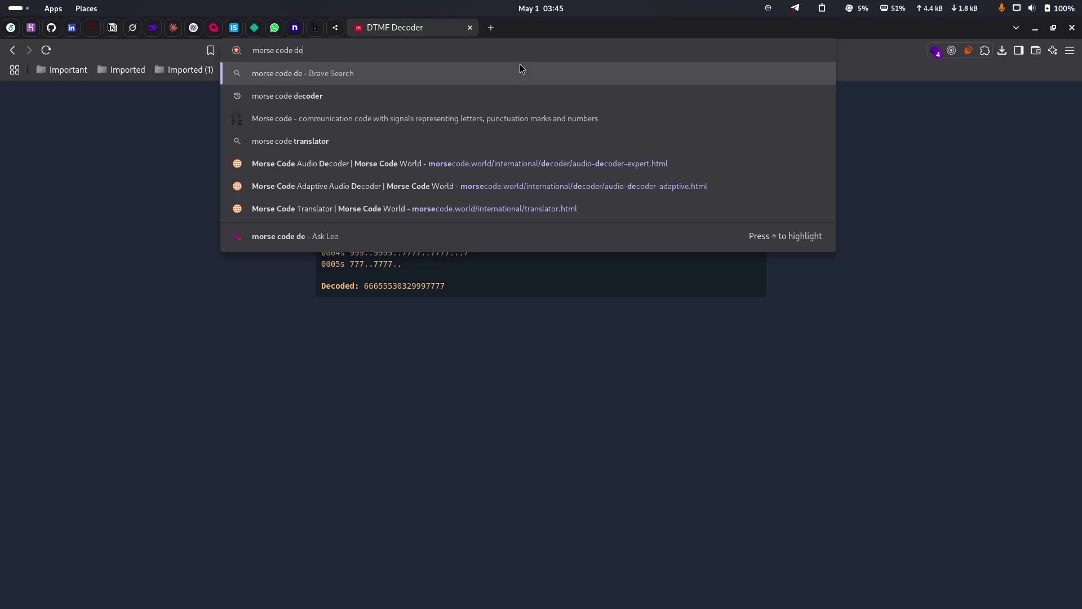
pyautogui.press('Return')
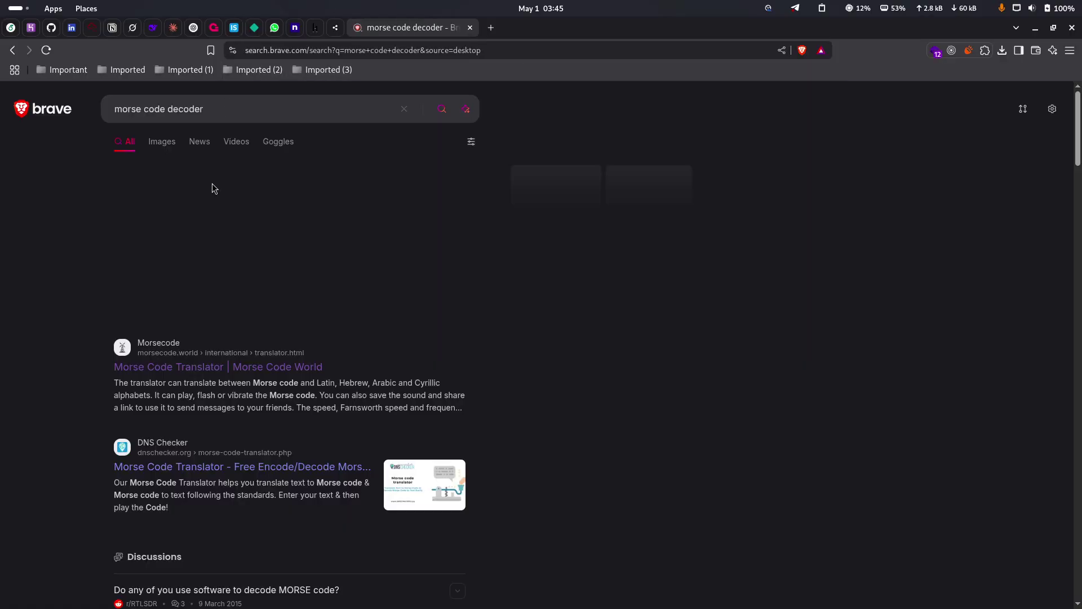
# - Open Morse Code World's translator and go to its Audio Decoder page
pyautogui.click(208, 372)
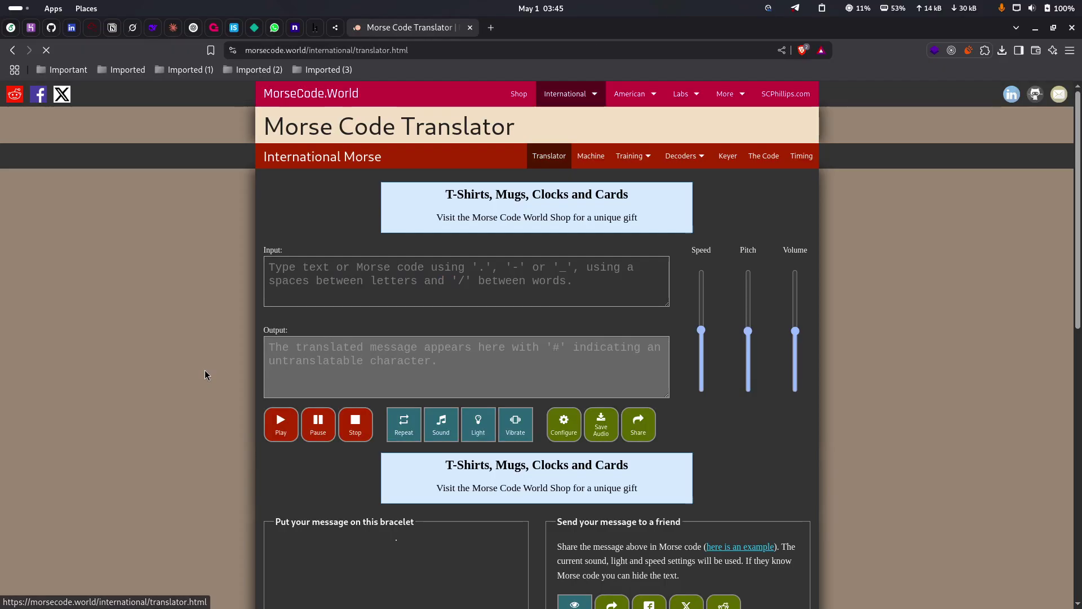
pyautogui.moveTo(698, 167)
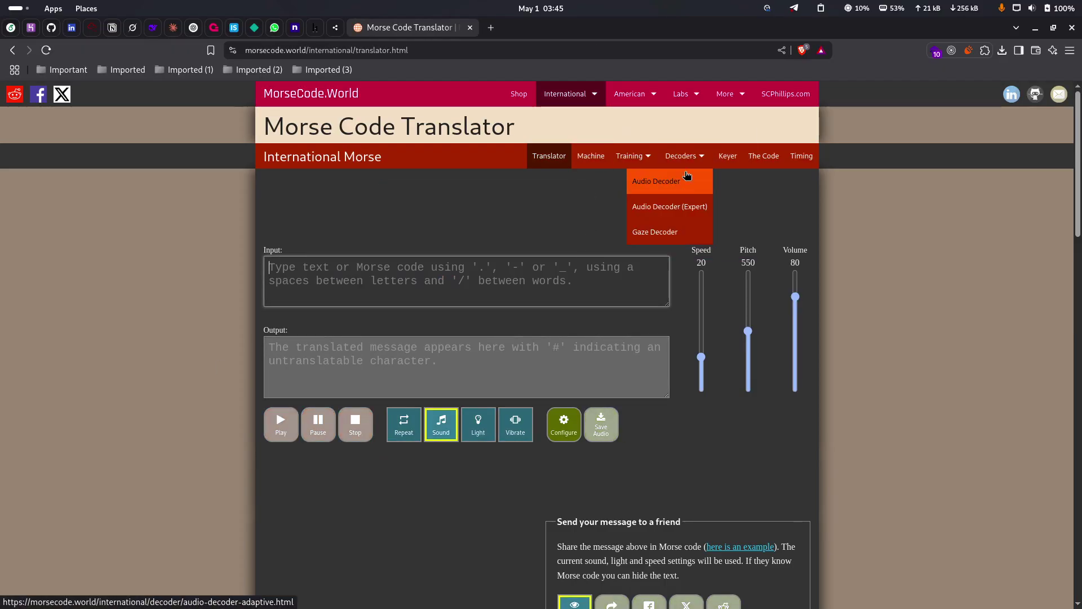
pyautogui.click(656, 181)
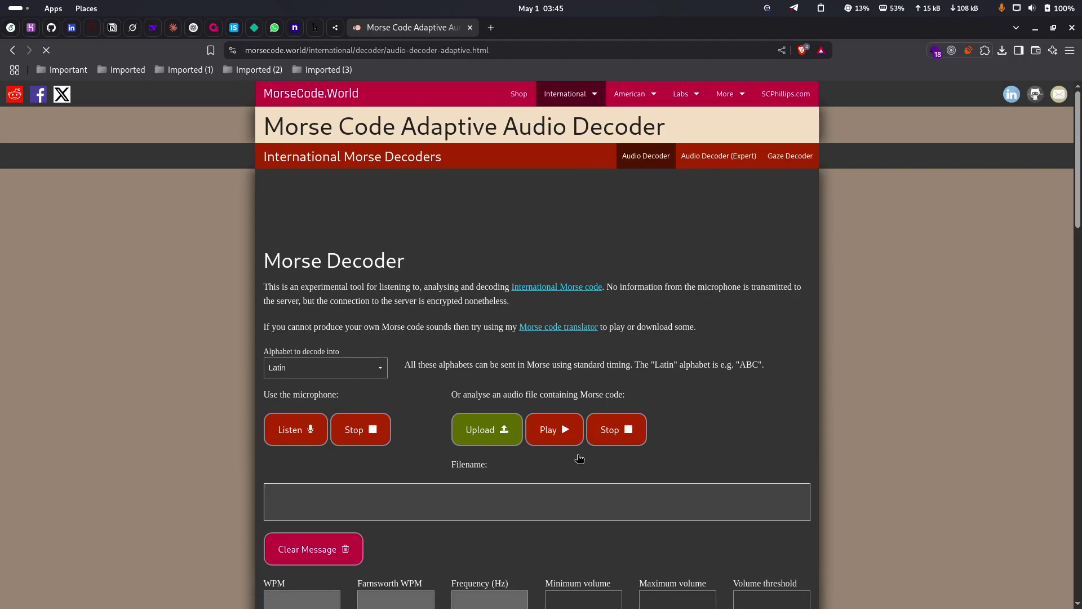
# - Upload and play music.wav so the decoder outputs text starting MUSIC1SY, then minimize Brave
pyautogui.click(486, 430)
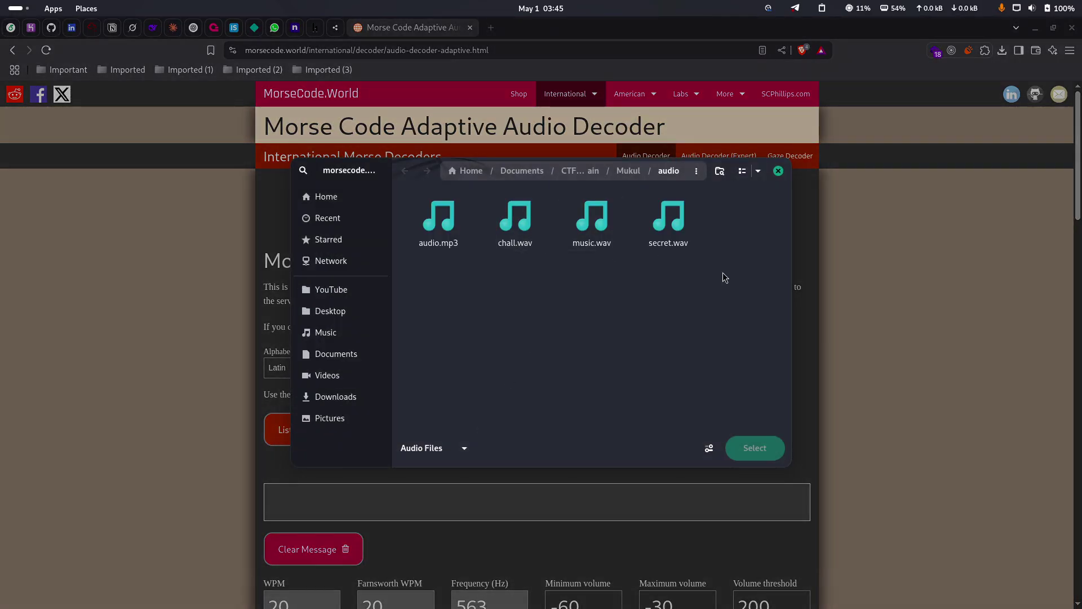
pyautogui.doubleClick(591, 223)
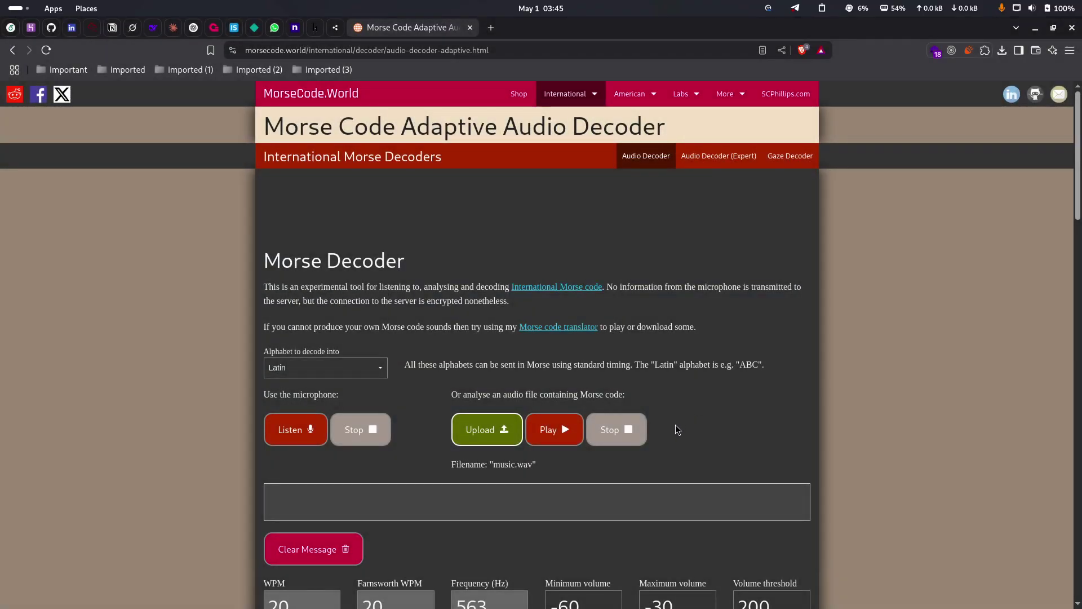
pyautogui.click(555, 437)
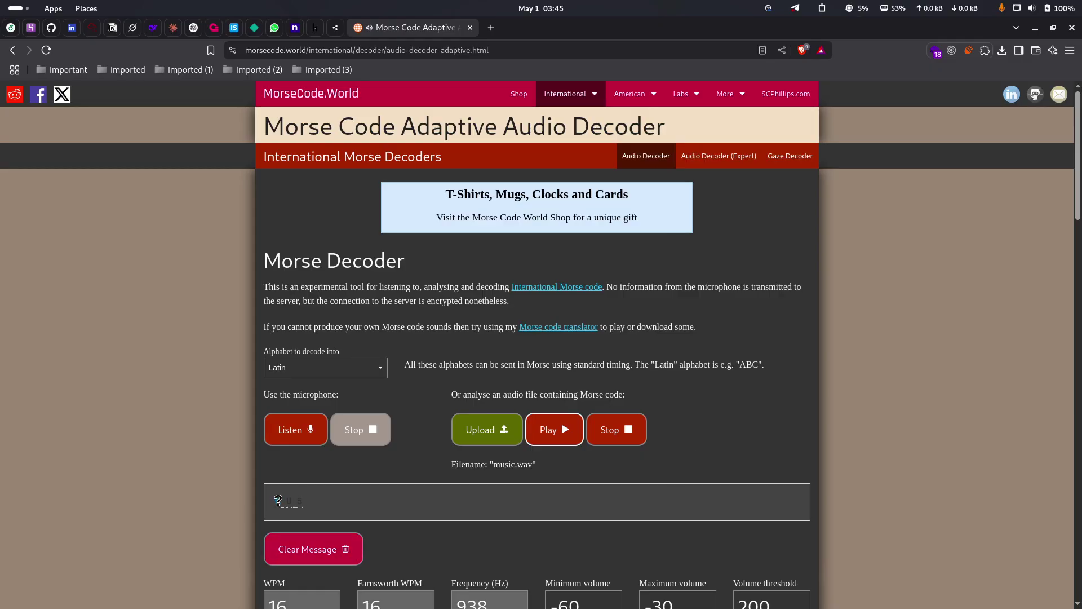
pyautogui.moveTo(275, 501); pyautogui.dragTo(314, 509)
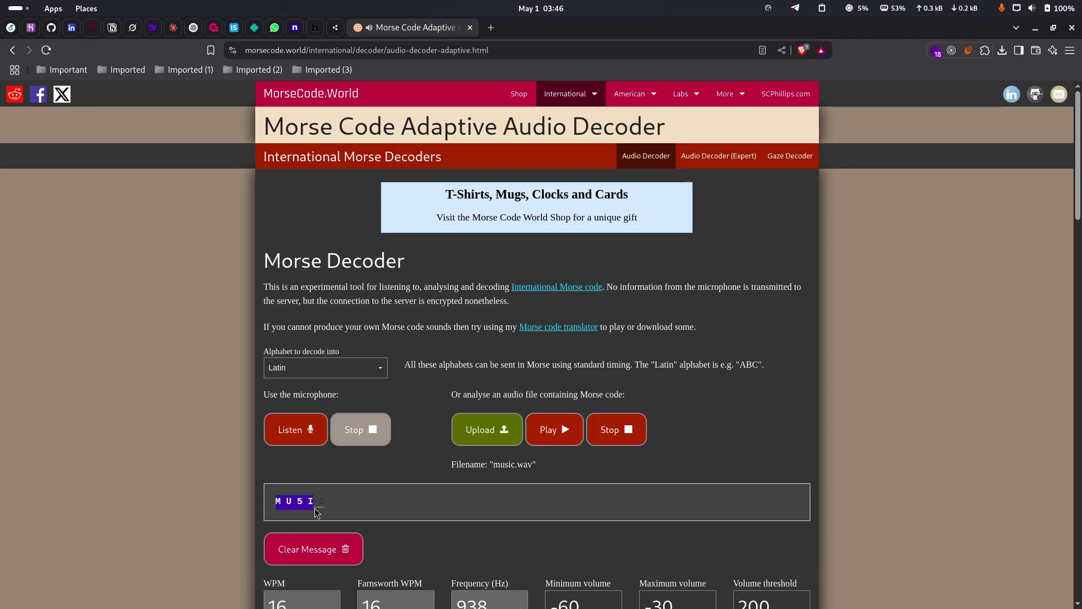
pyautogui.click(452, 540)
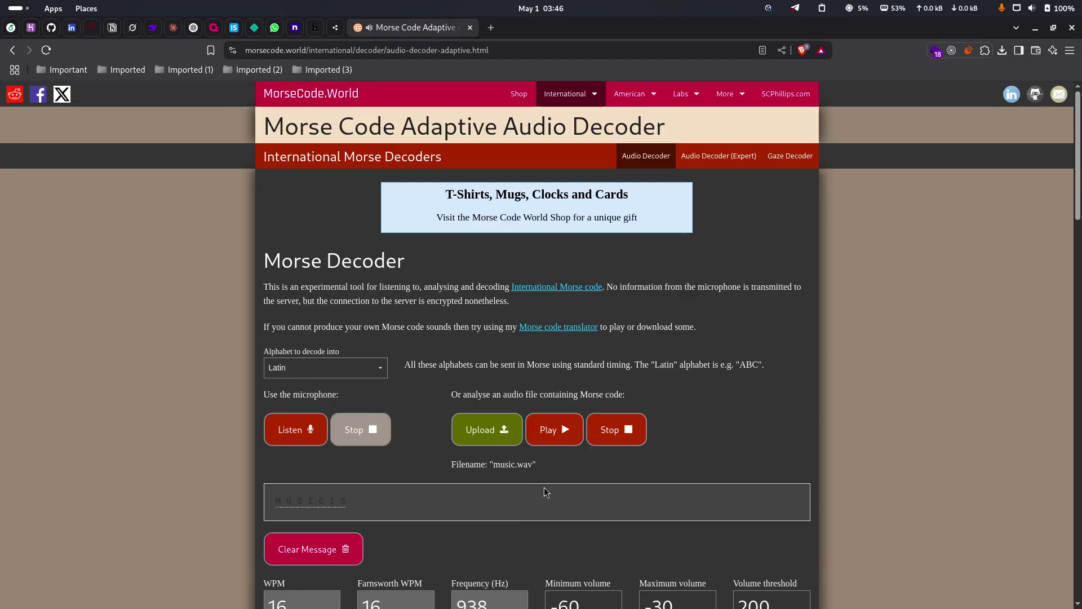
pyautogui.click(637, 443)
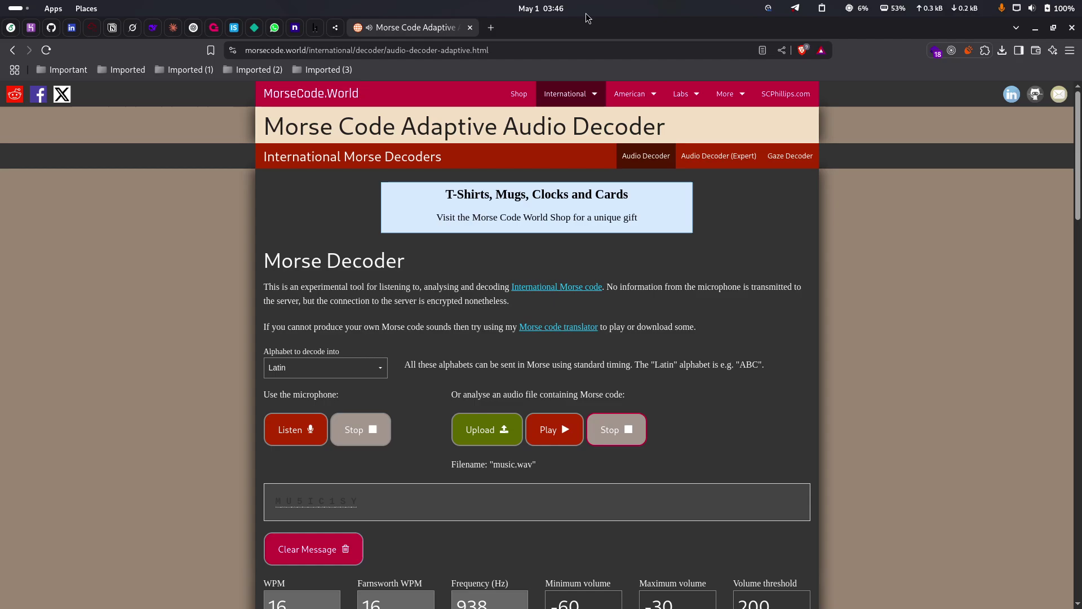
pyautogui.click(1034, 32)
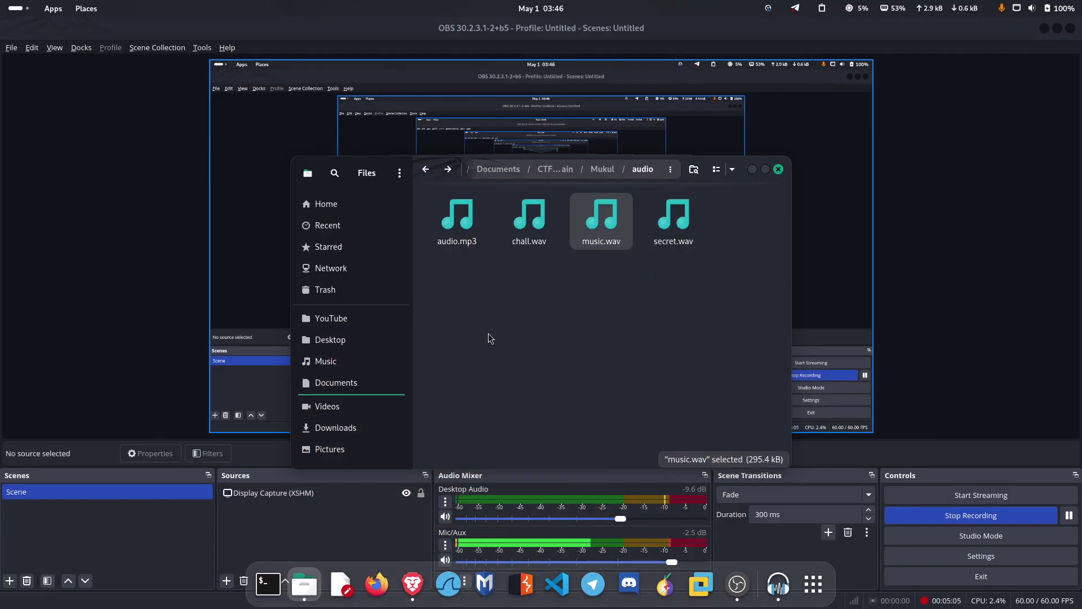
# - Quit the running Audacity from the dock without saving the project
pyautogui.click(678, 248)
pyautogui.click(712, 279)
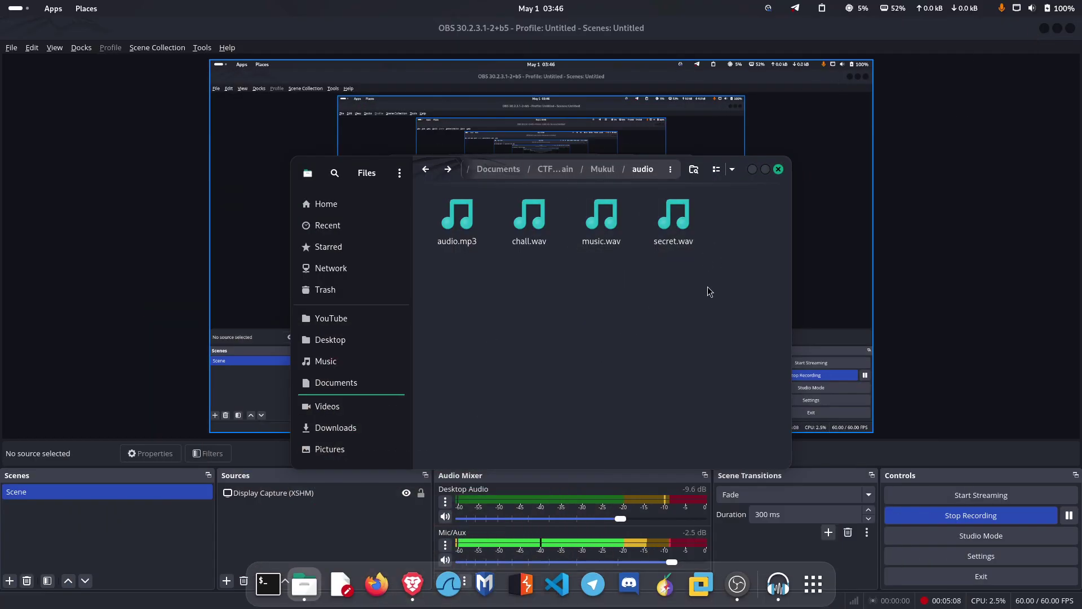
pyautogui.rightClick(778, 584)
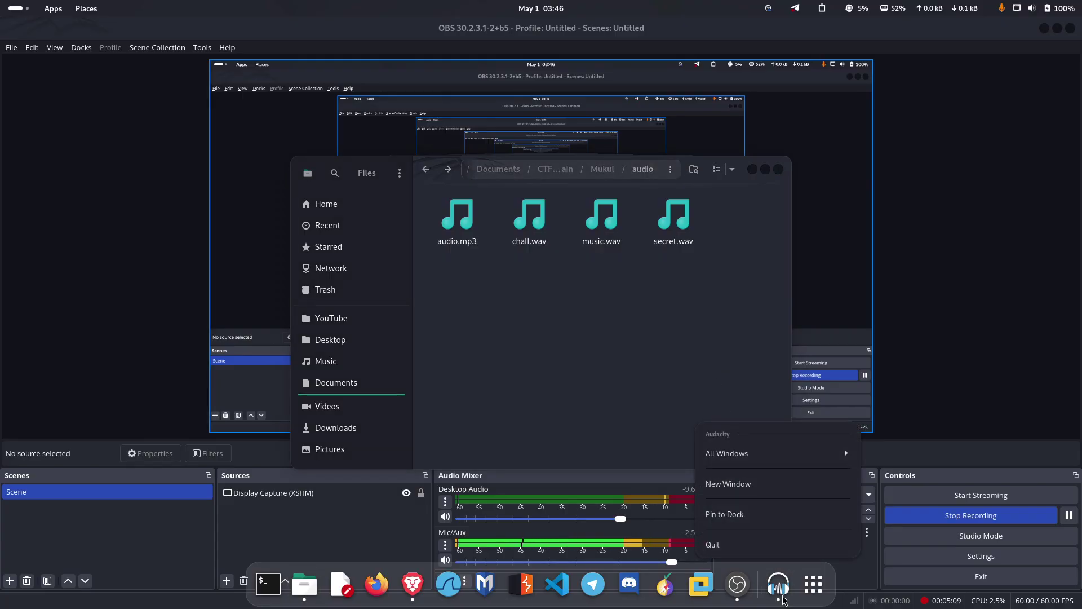
pyautogui.click(766, 544)
pyautogui.click(514, 336)
# - Open secret.wav in Audacity instead of the default VLC player
pyautogui.rightClick(681, 236)
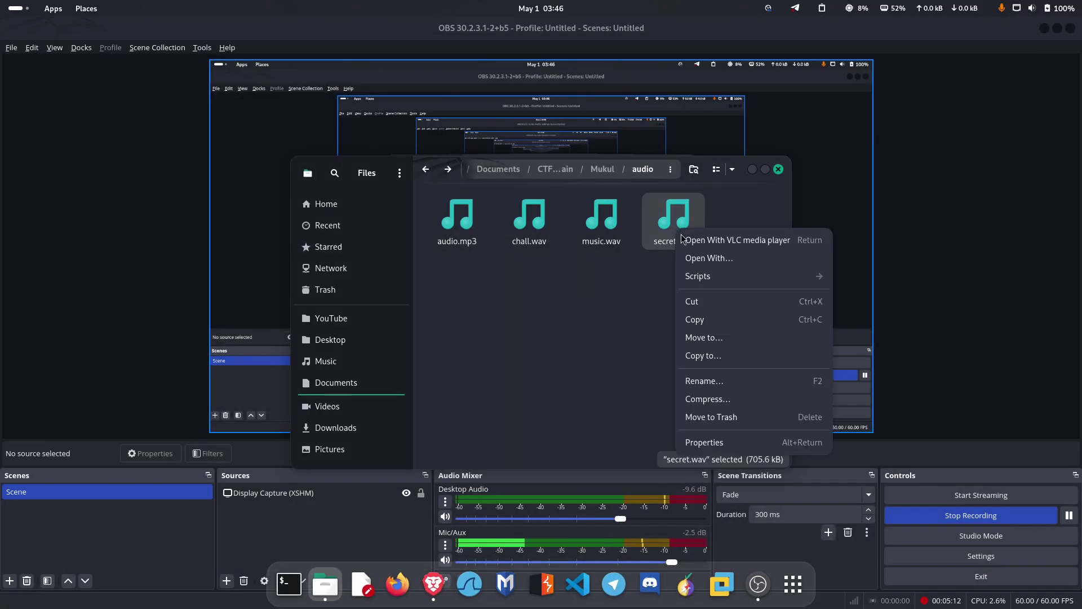
pyautogui.click(697, 260)
pyautogui.click(539, 285)
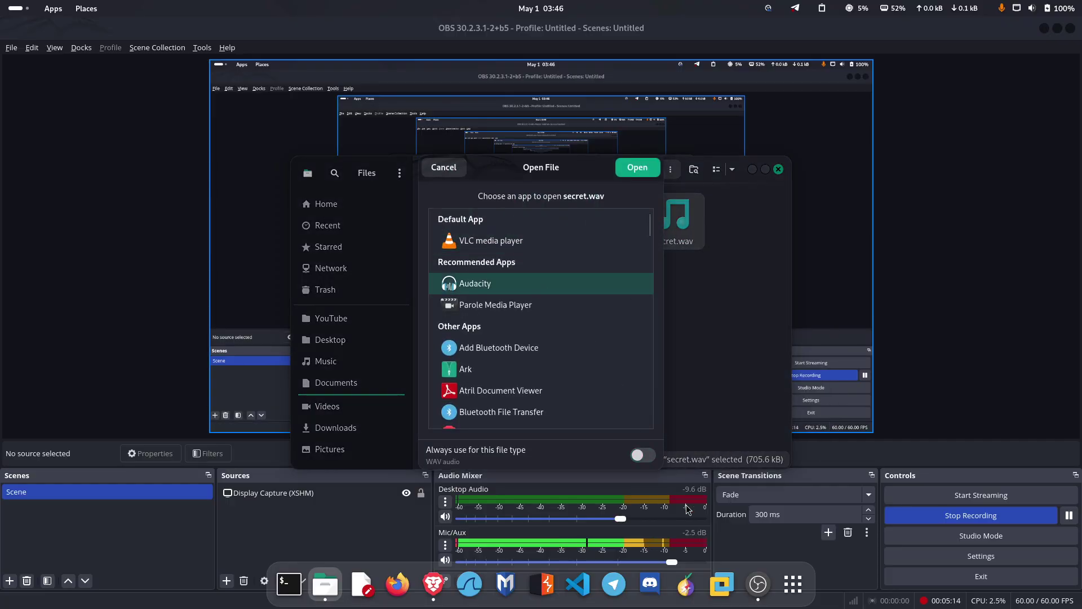
pyautogui.doubleClick(499, 285)
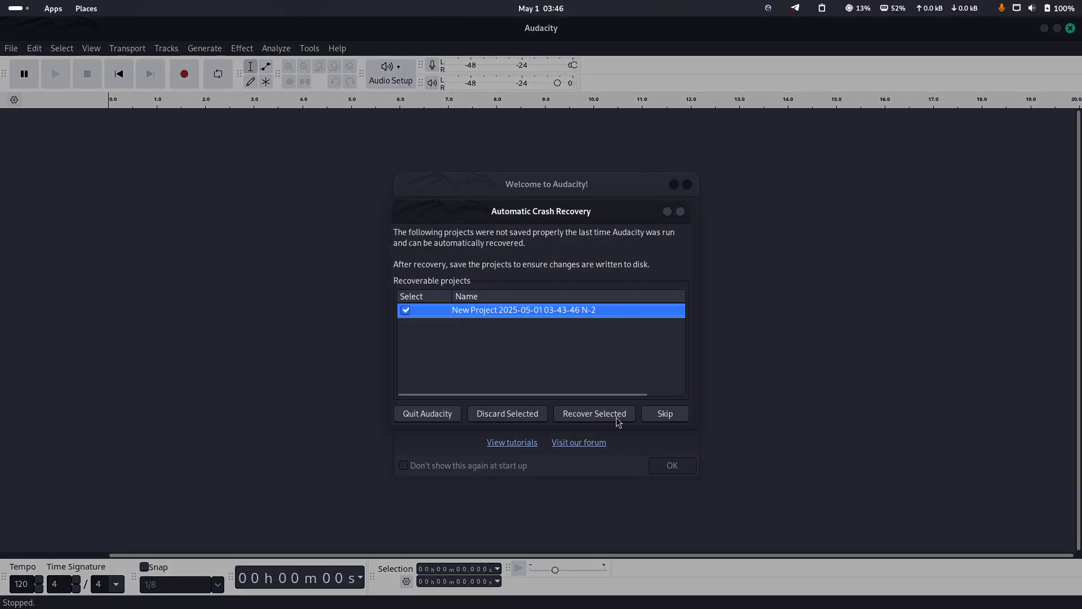
# - Recover the previous project, dismiss the Welcome dialog, and briefly play the 4-second secret track
pyautogui.click(617, 418)
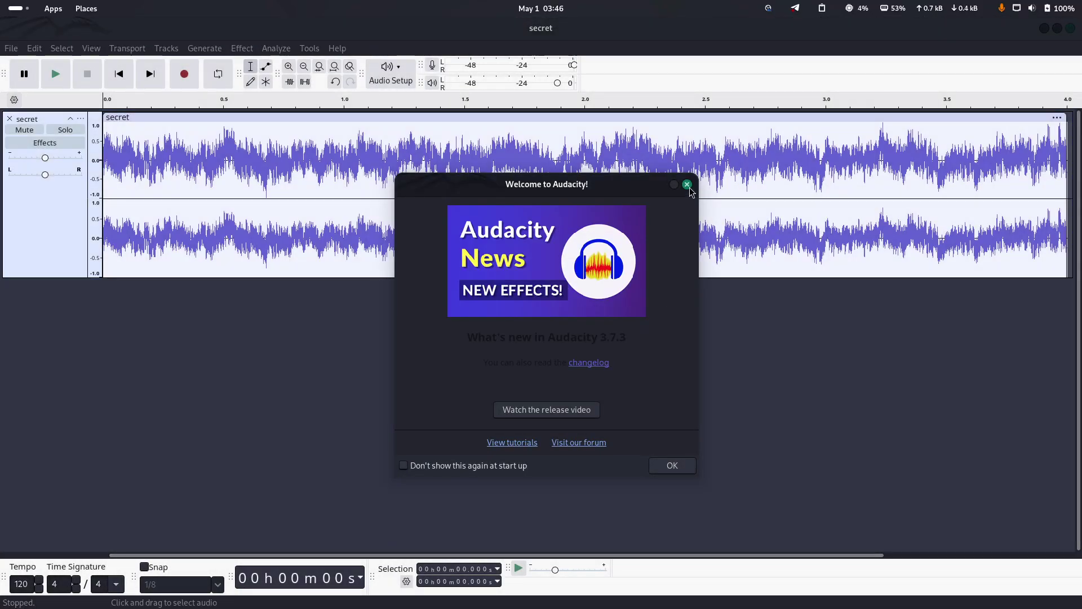
pyautogui.click(689, 186)
pyautogui.click(53, 83)
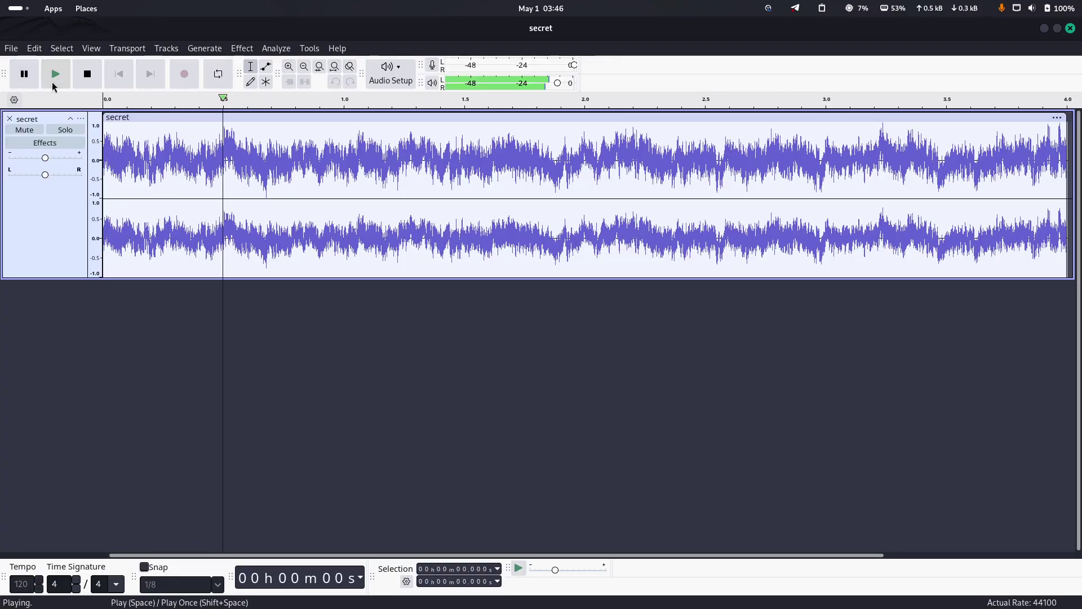
pyautogui.click(96, 83)
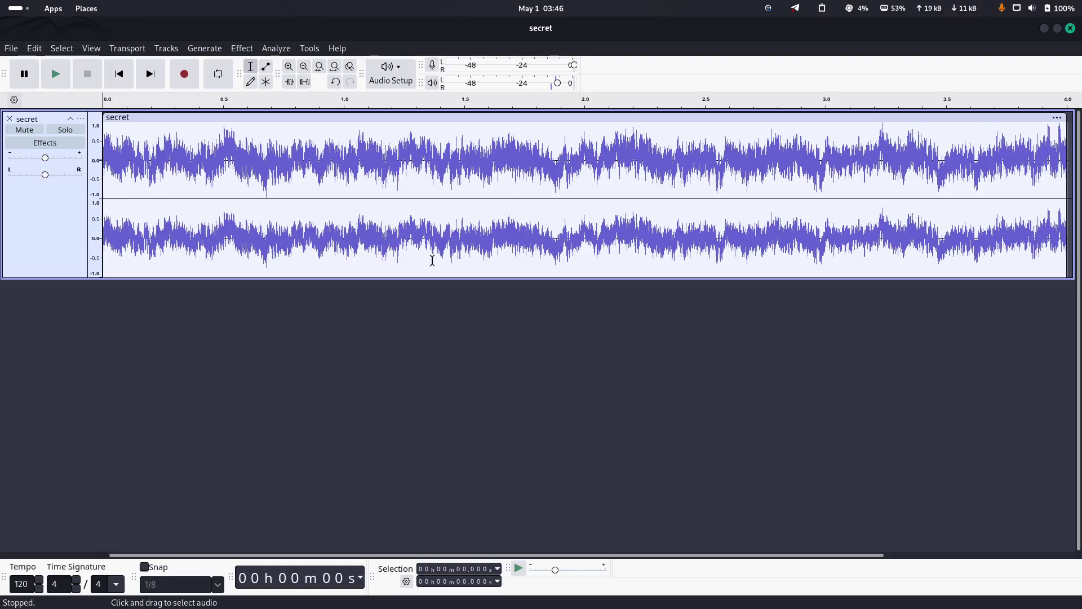
# - Switch the secret track to Spectrogram view and inspect its seven hidden script-like symbols
pyautogui.click(81, 119)
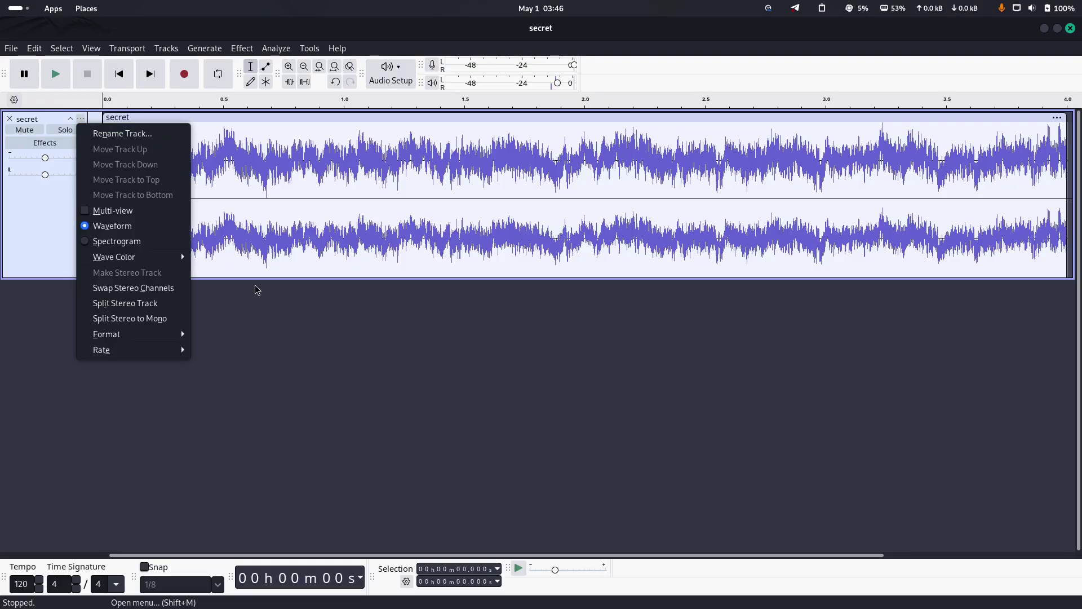
pyautogui.click(115, 241)
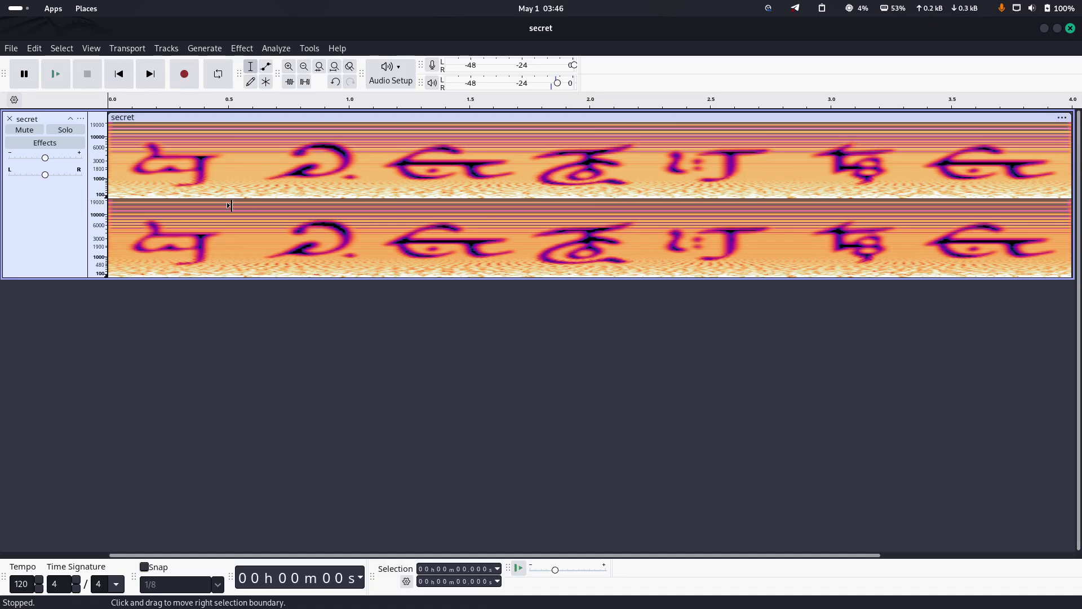
pyautogui.scroll(-1, 229, 206)
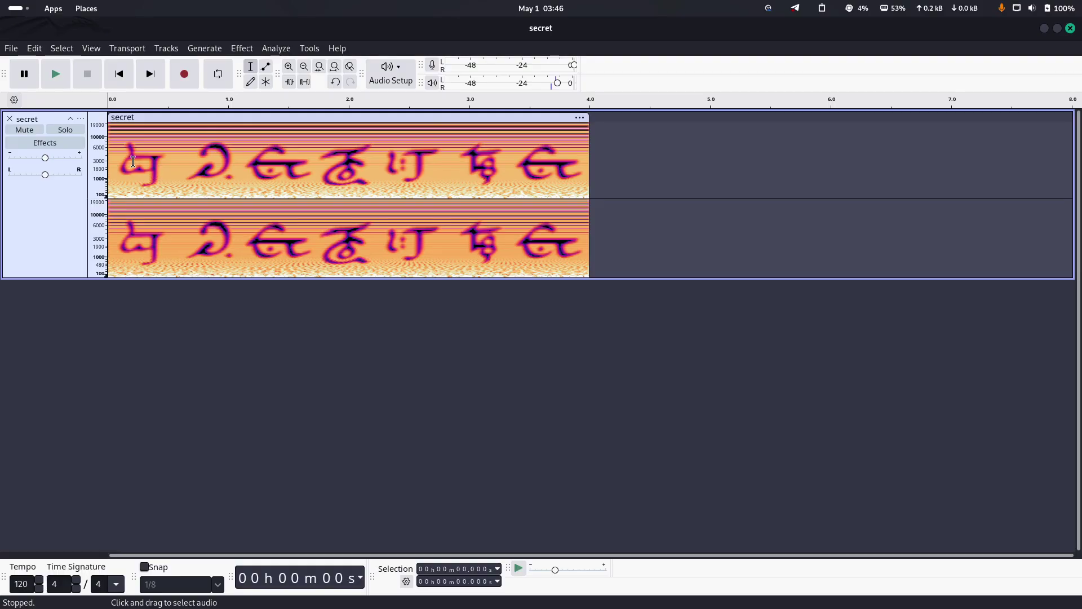
pyautogui.moveTo(120, 160); pyautogui.dragTo(381, 170)
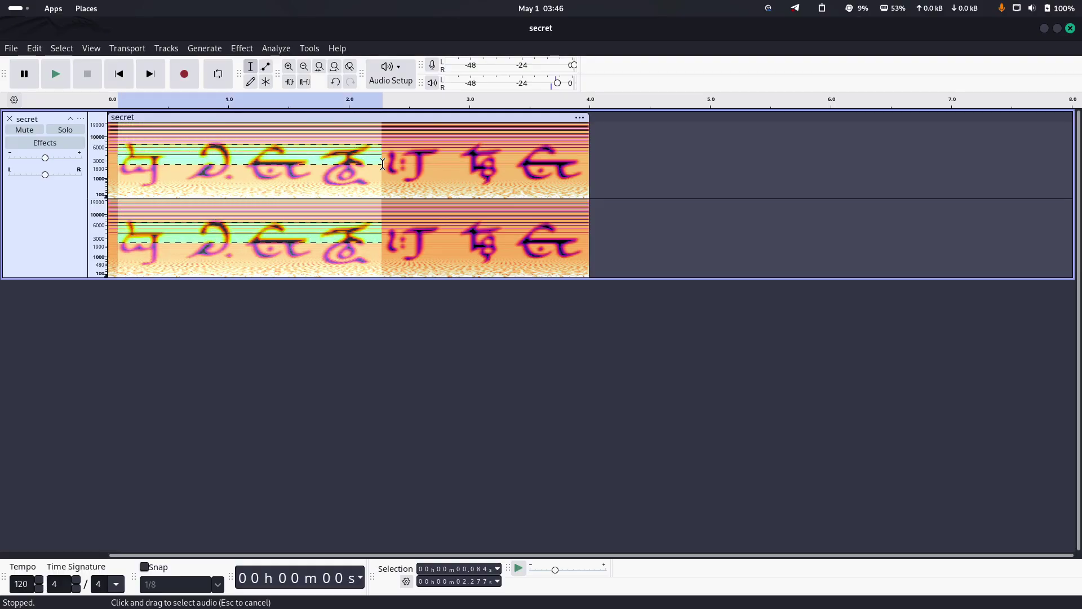
pyautogui.click(367, 172)
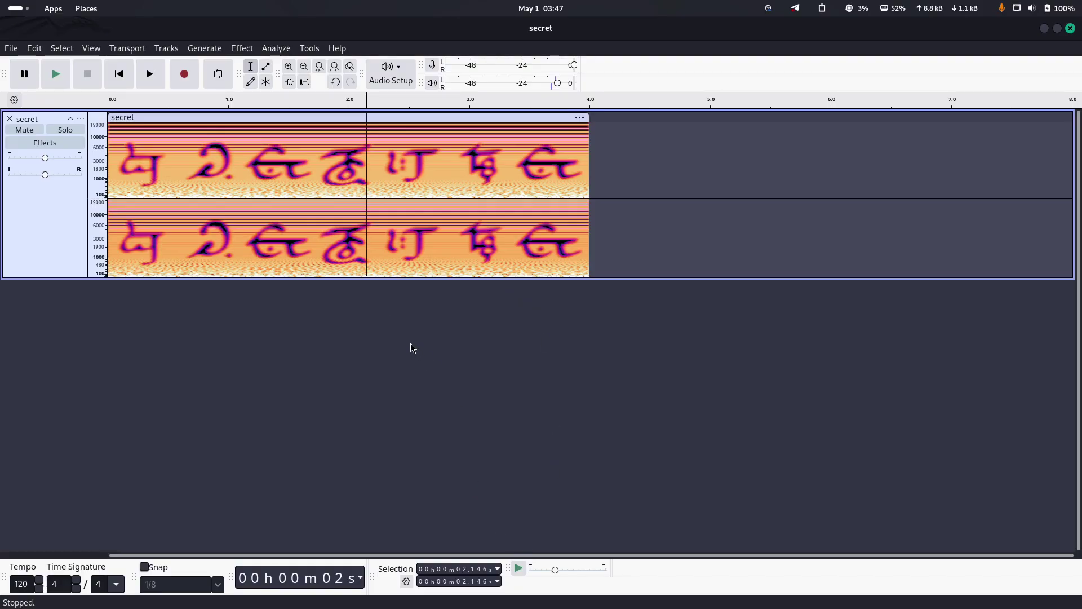
# - Bring Files forward showing audio.mp3, chall.wav, music.wav and secret.wav in the audio folder
pyautogui.moveTo(315, 600)
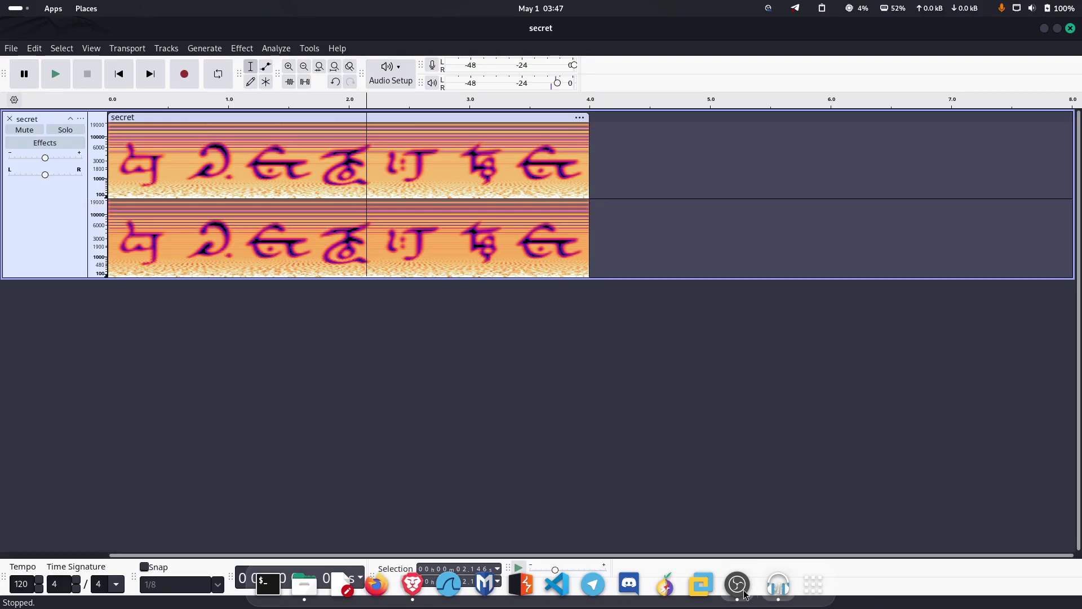
pyautogui.click(305, 585)
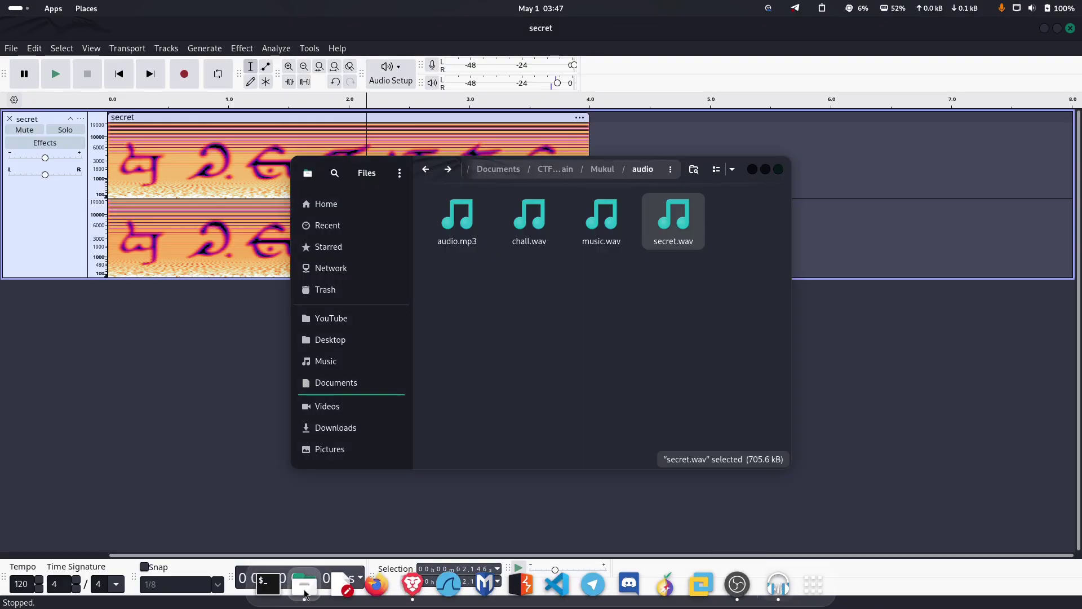
pyautogui.moveTo(695, 340); pyautogui.dragTo(426, 193)
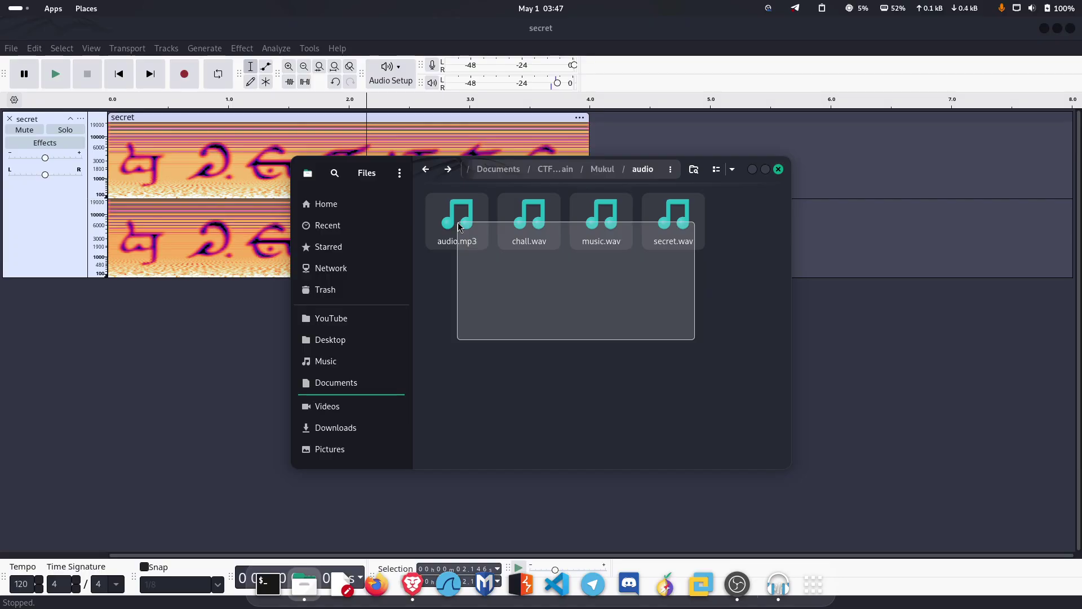
pyautogui.click(479, 371)
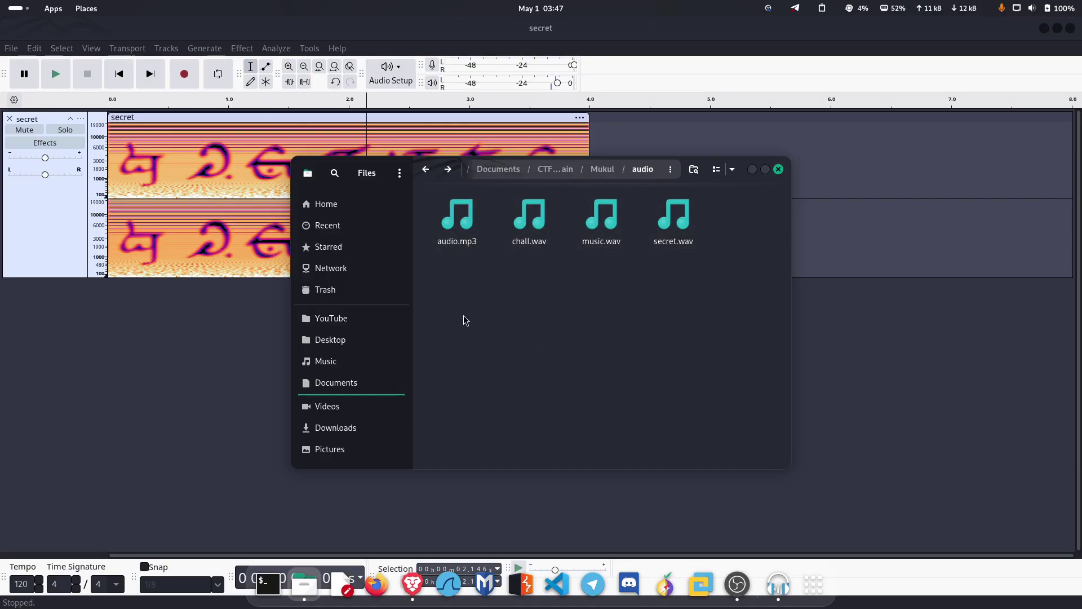
pyautogui.moveTo(462, 315)
pyautogui.mouseDown()
pyautogui.moveTo(461, 237)
pyautogui.moveTo(463, 308)
pyautogui.mouseUp()
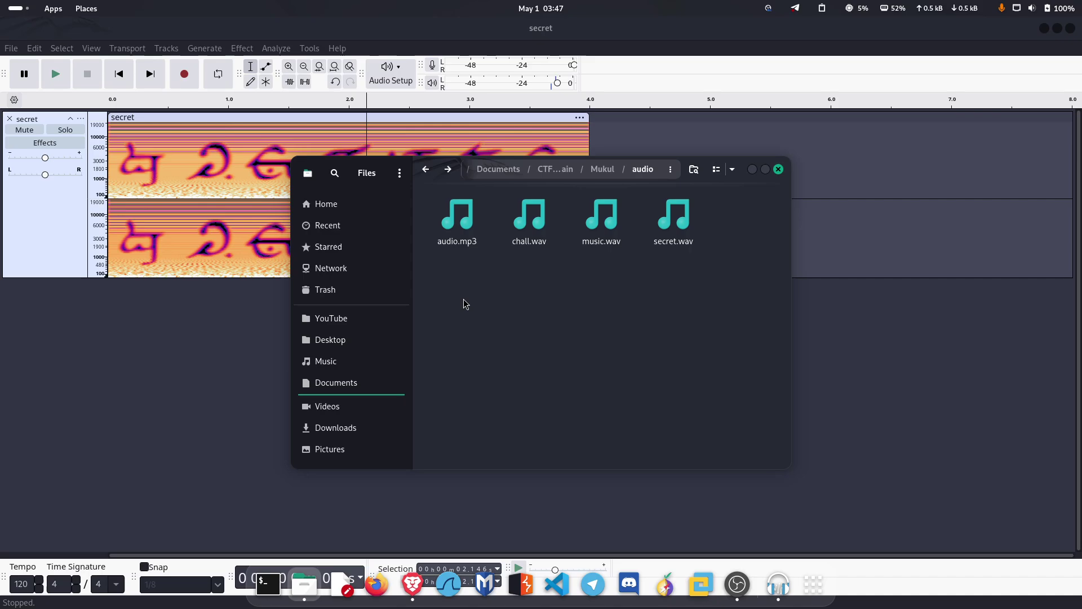
pyautogui.moveTo(475, 318); pyautogui.dragTo(541, 248)
pyautogui.moveTo(603, 286); pyautogui.dragTo(604, 248)
pyautogui.click(629, 310)
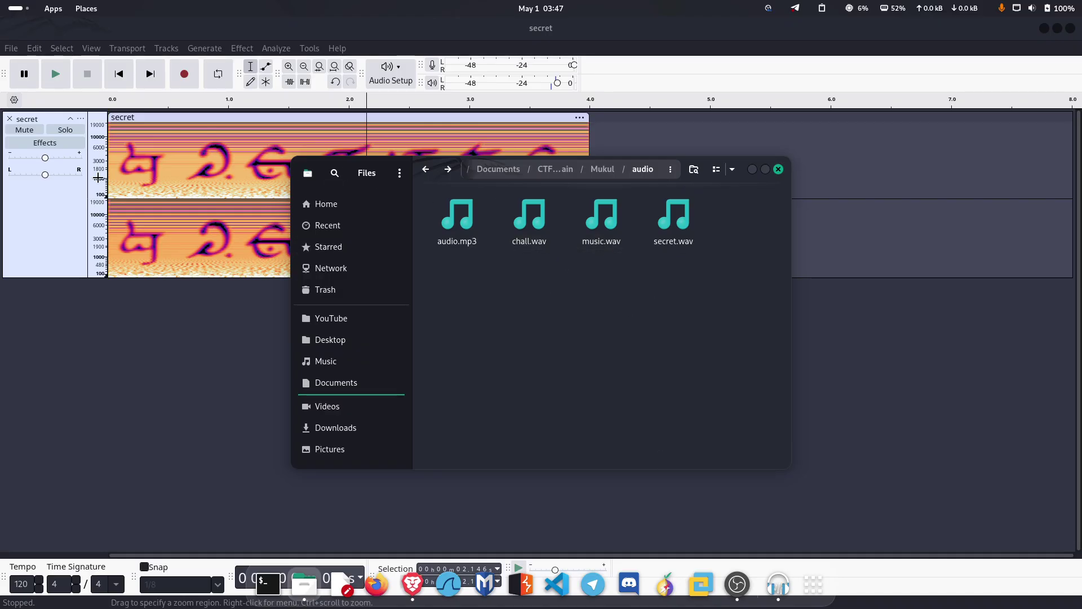